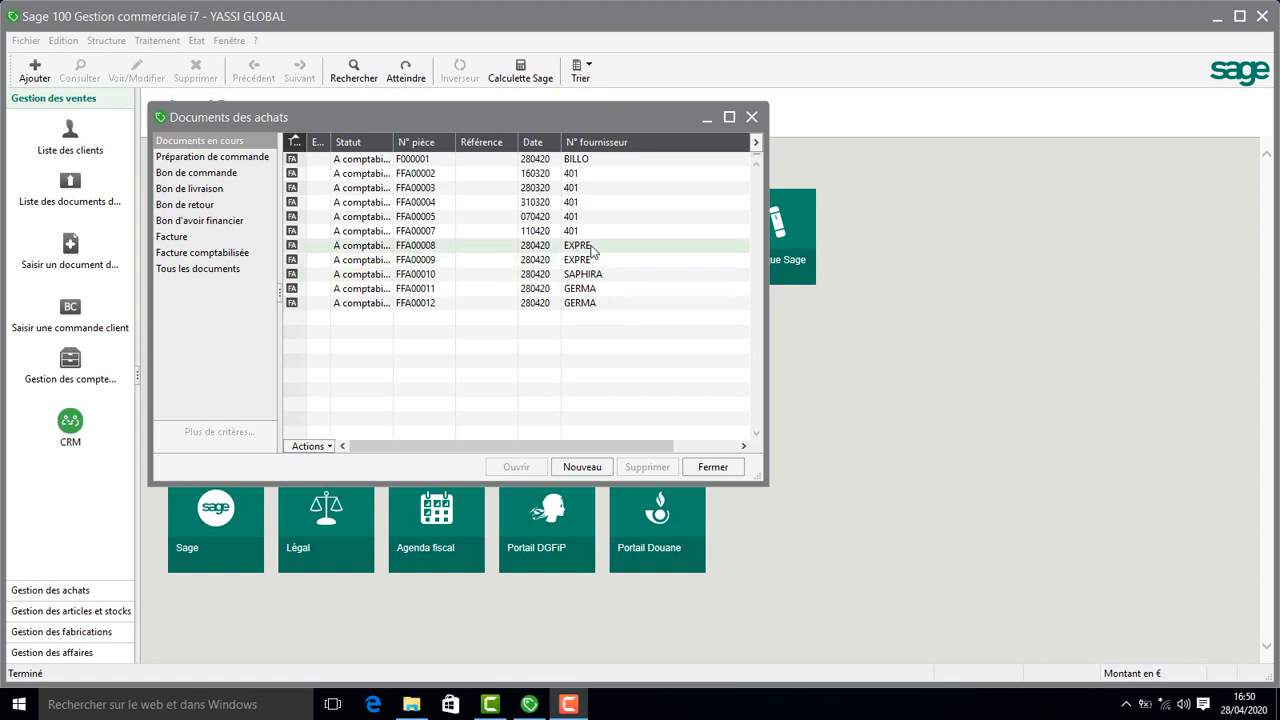
Open the article list and review the approach-cost articles in the FRAIS D'APPROCHE catalogue, including maritime insurance and maritime transport.
{"action": "left_click", "coordinate": [751, 117]}
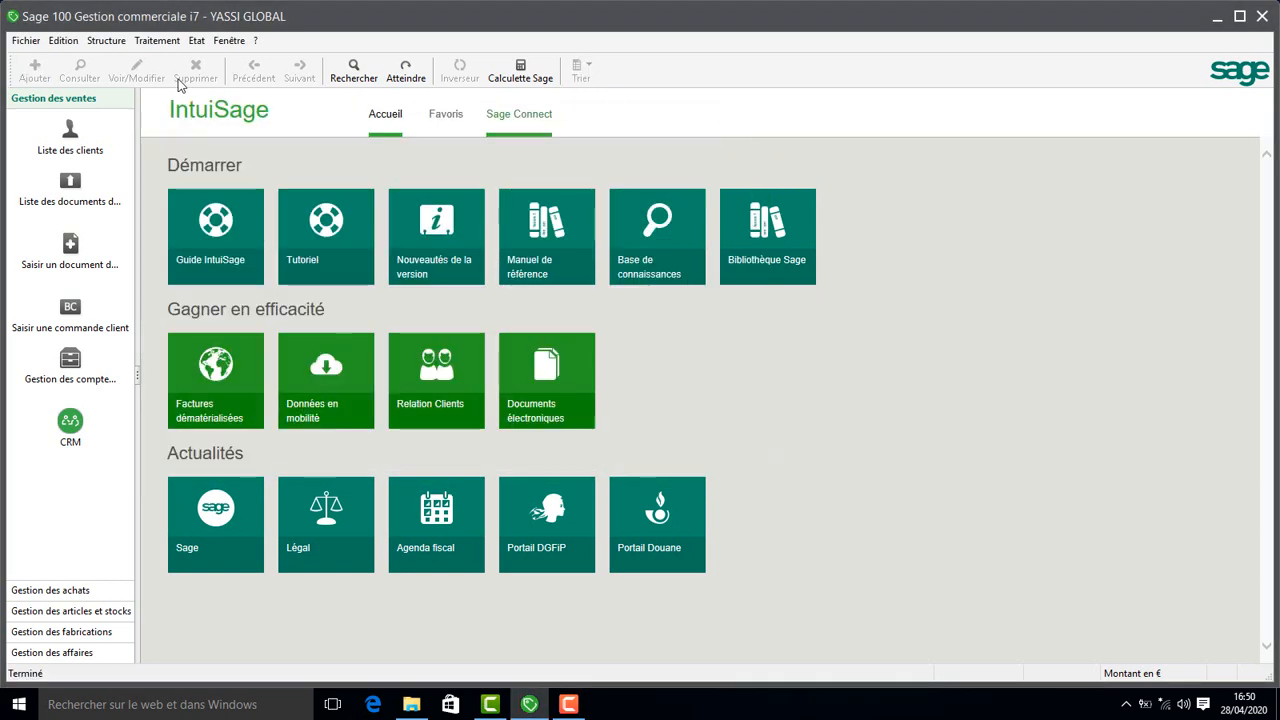
{"action": "left_click", "coordinate": [106, 40]}
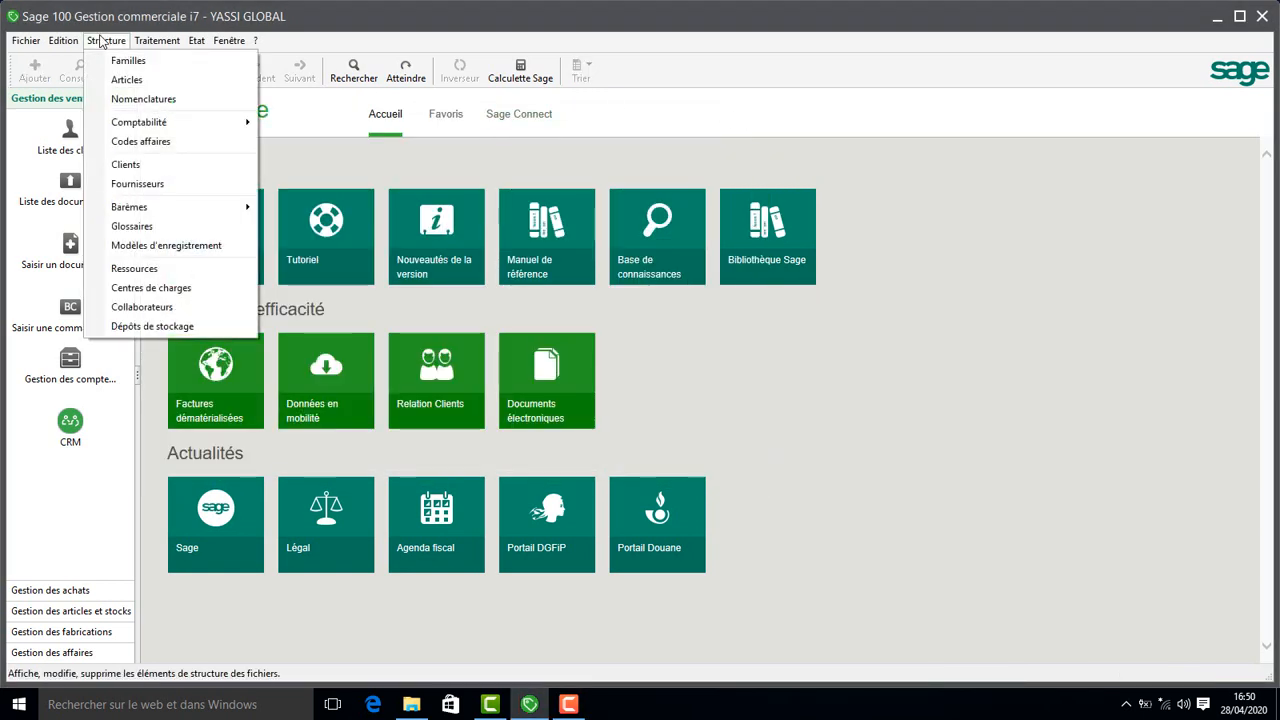
{"action": "left_click", "coordinate": [136, 84]}
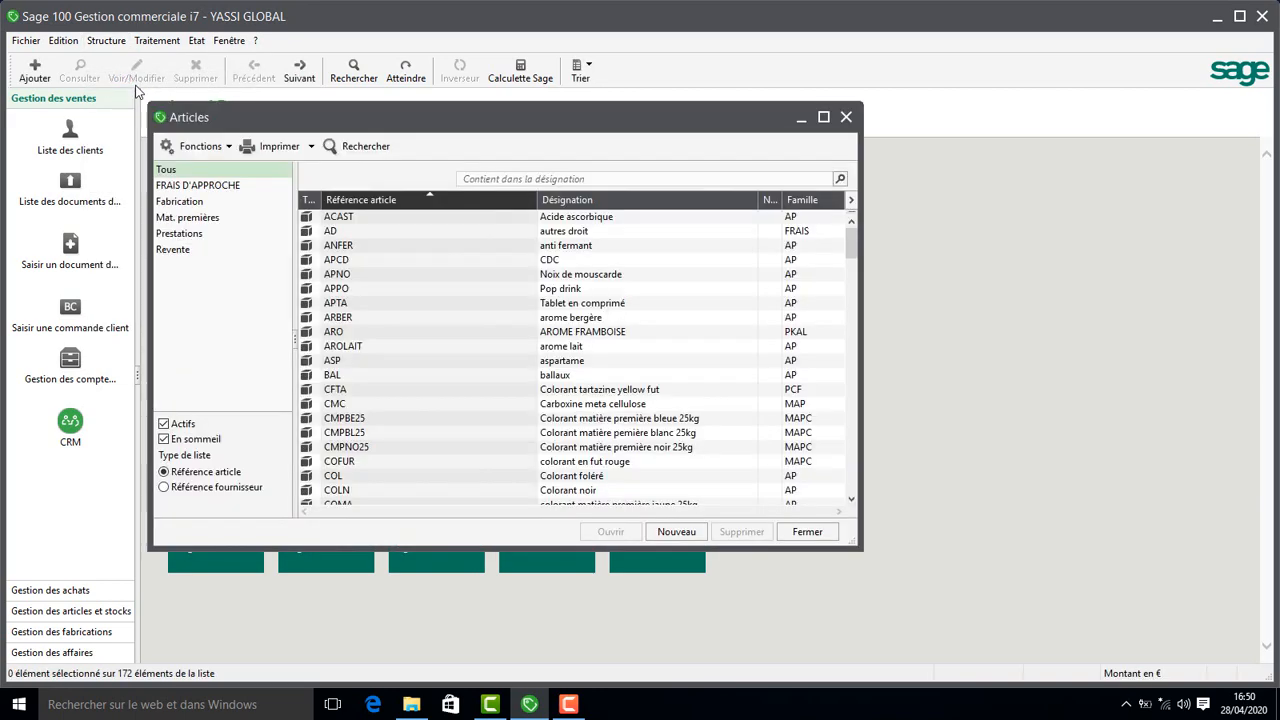
{"action": "left_click", "coordinate": [185, 188]}
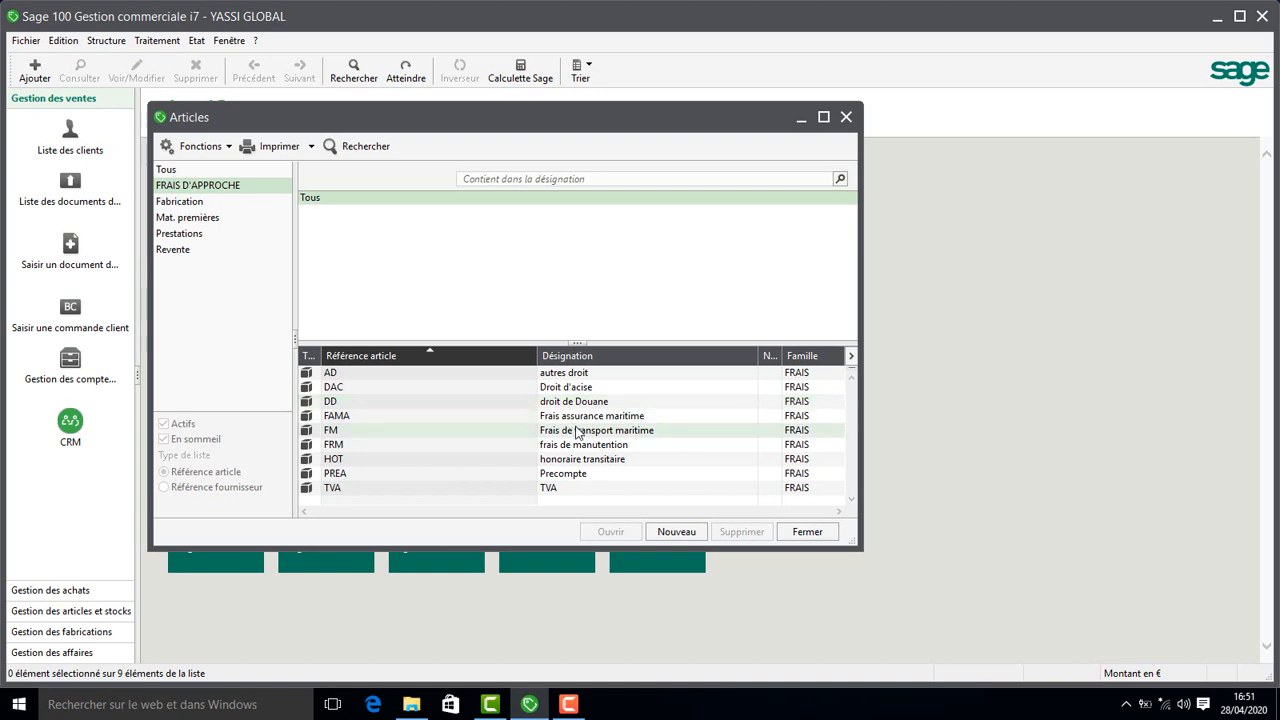
{"action": "left_click", "coordinate": [577, 418]}
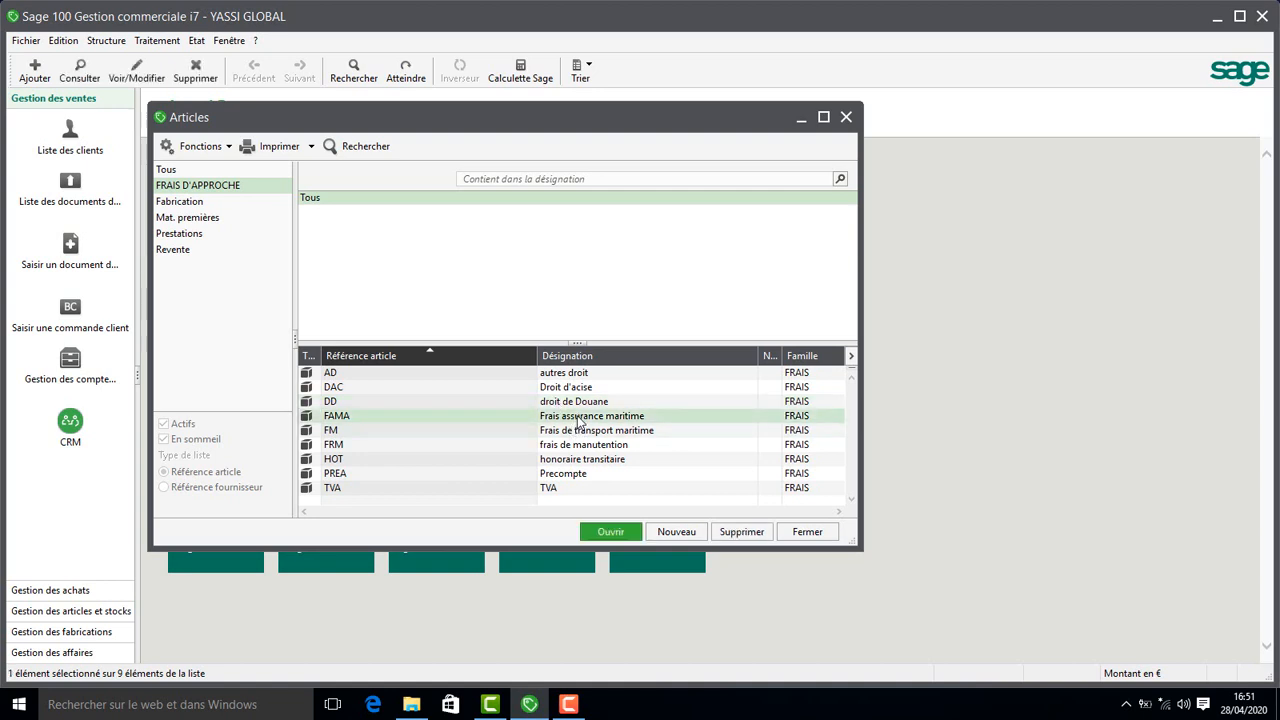
{"action": "left_click", "coordinate": [579, 433]}
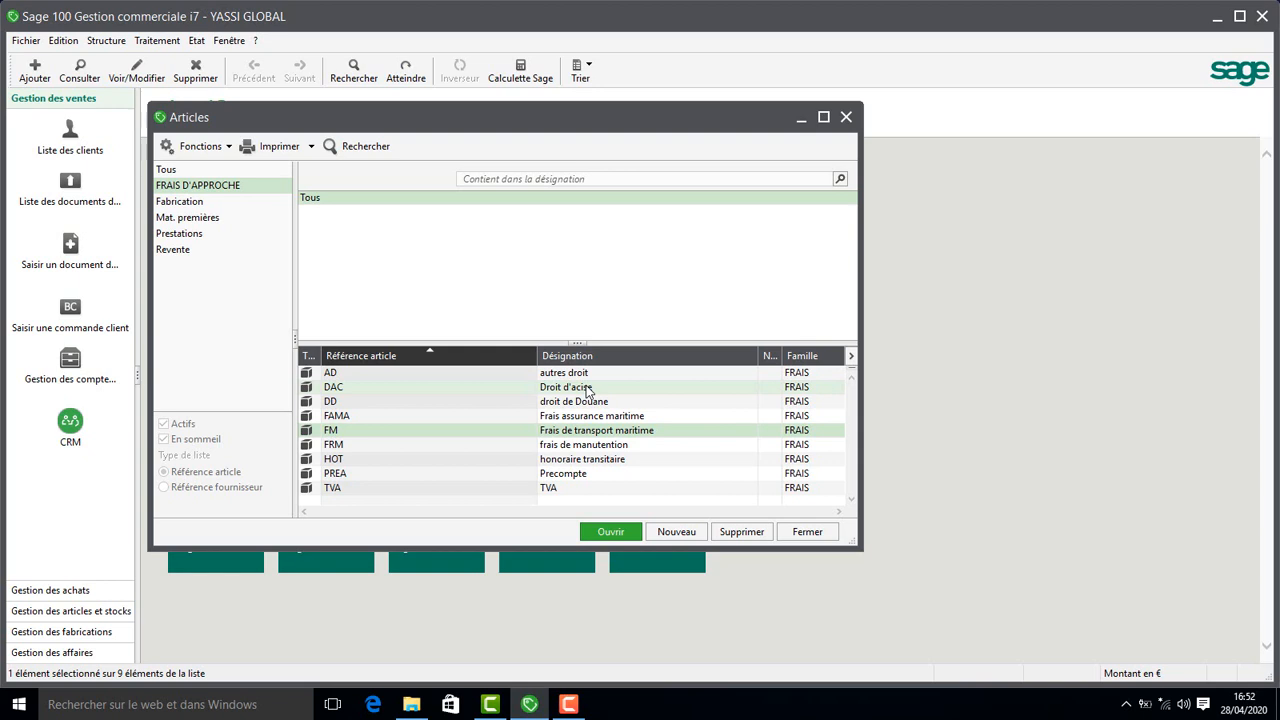
Create a new purchase document of type Facture for the supplier HOLDI Holding gestion.
{"action": "left_click", "coordinate": [163, 41]}
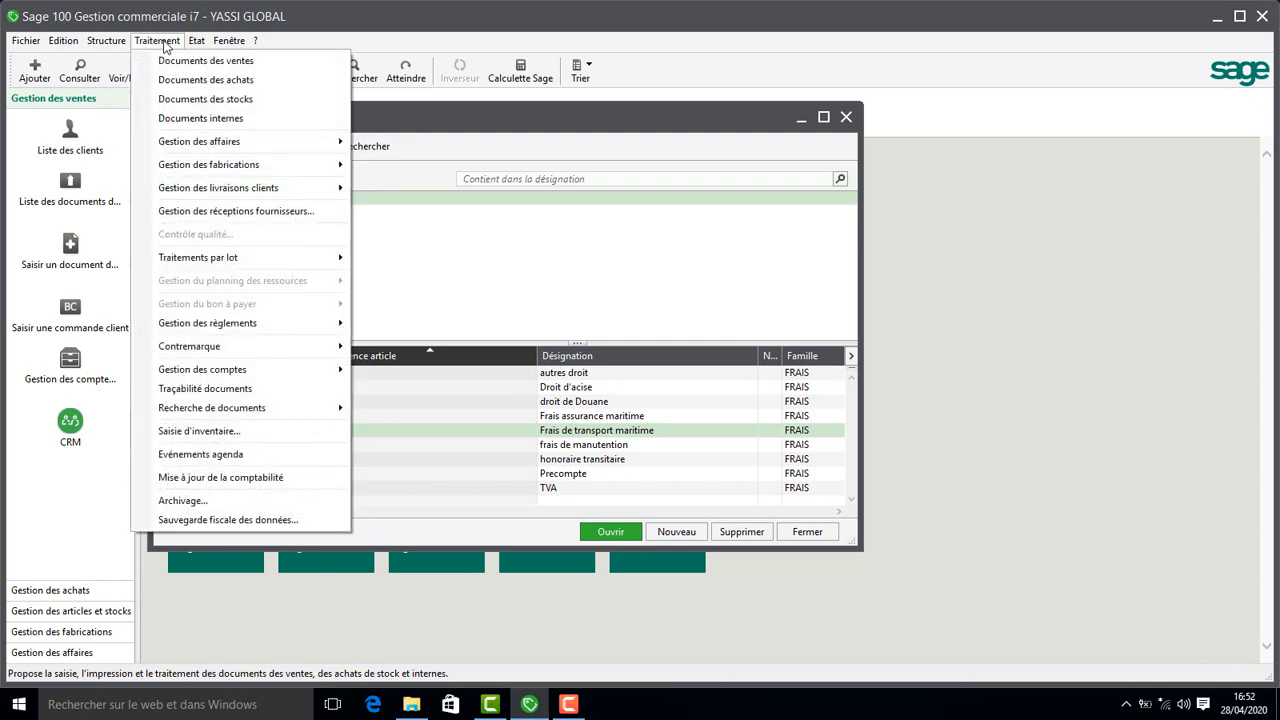
{"action": "left_click", "coordinate": [187, 89]}
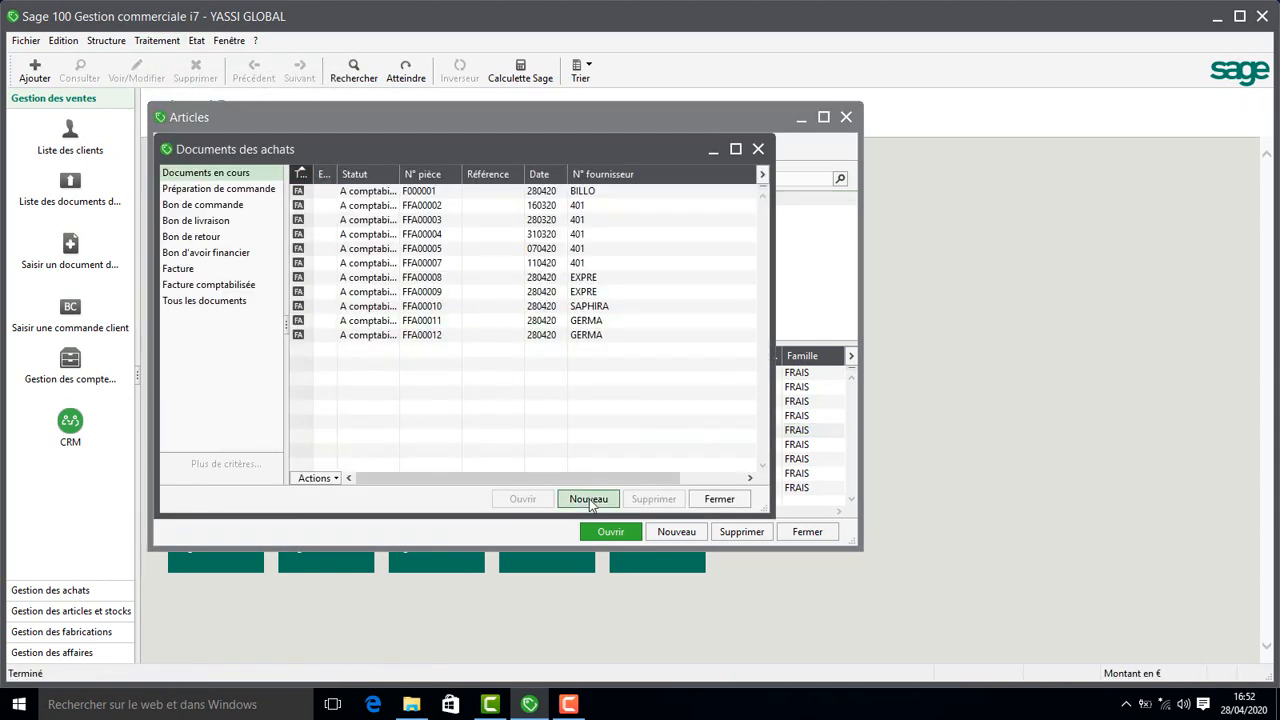
{"action": "left_click", "coordinate": [589, 499]}
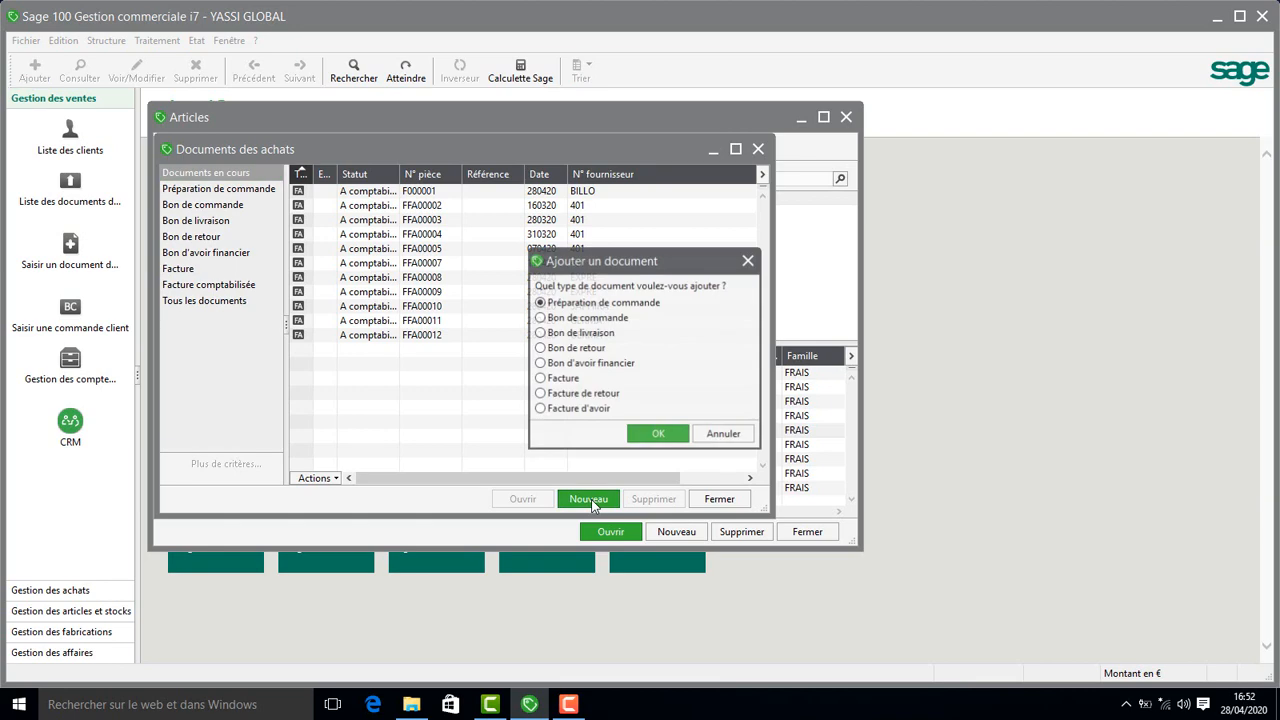
{"action": "left_click", "coordinate": [560, 379]}
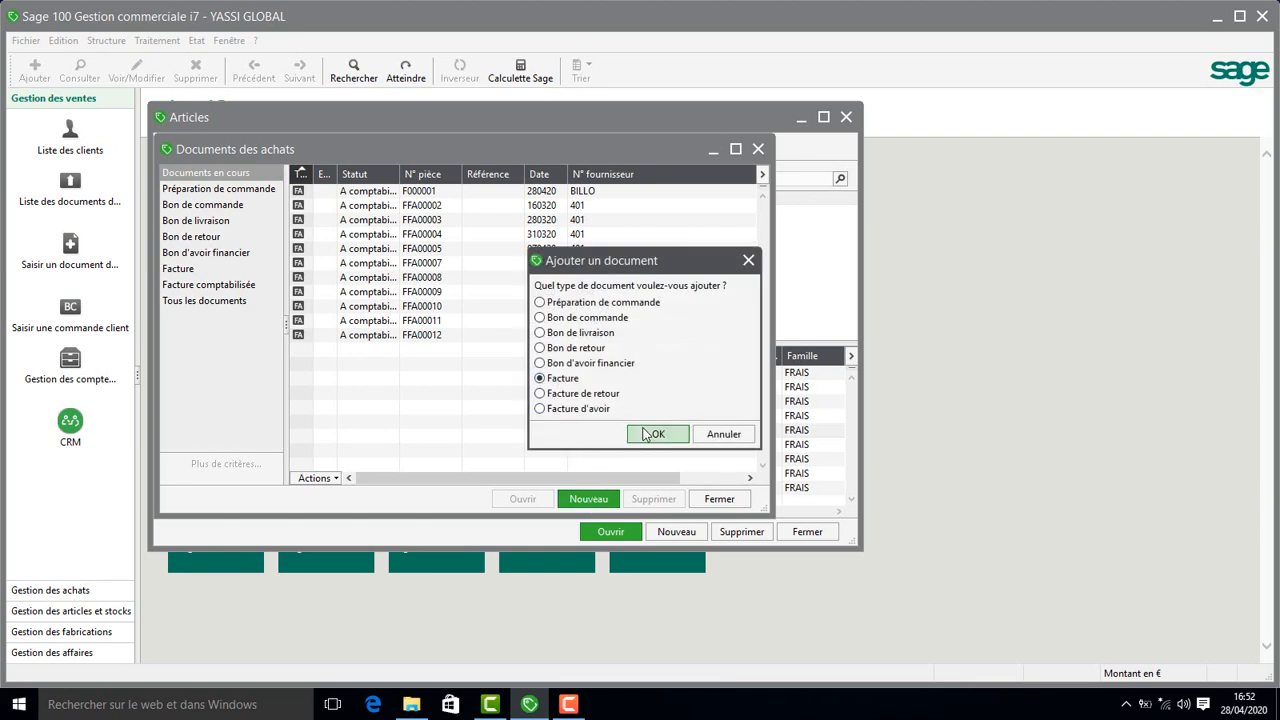
{"action": "left_click", "coordinate": [646, 433]}
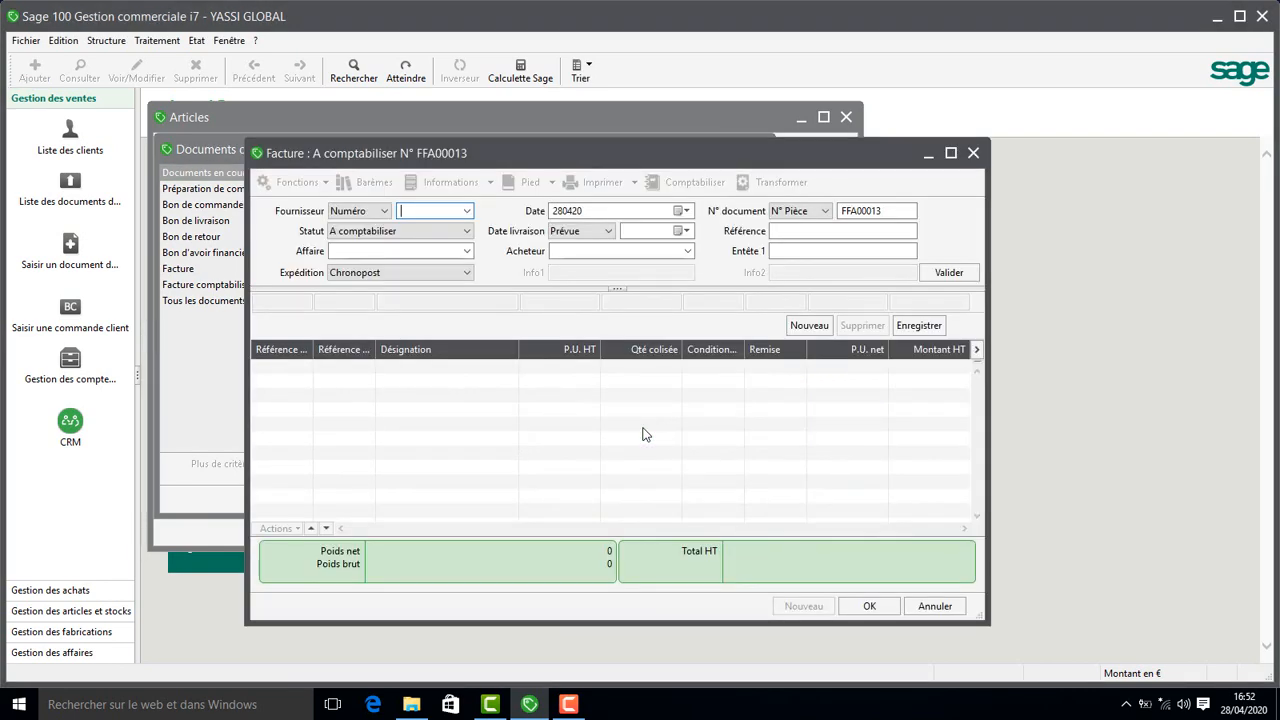
{"action": "left_click", "coordinate": [466, 212]}
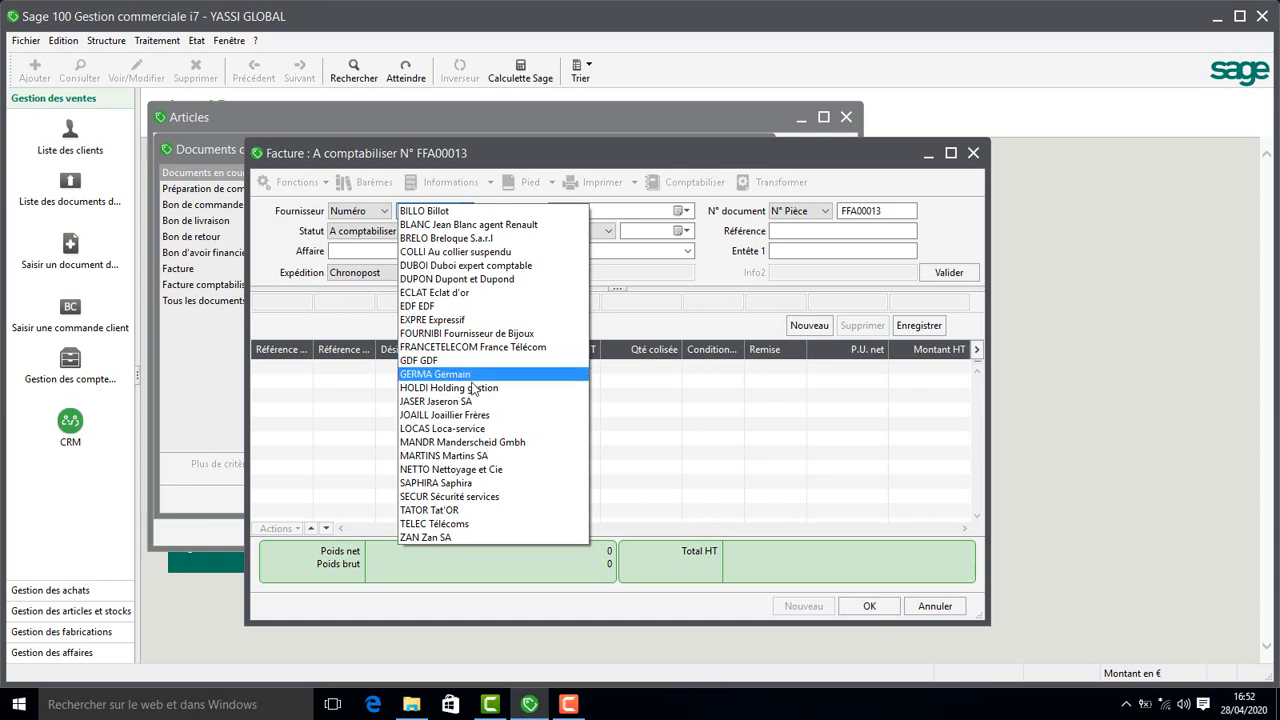
{"action": "left_click", "coordinate": [470, 389]}
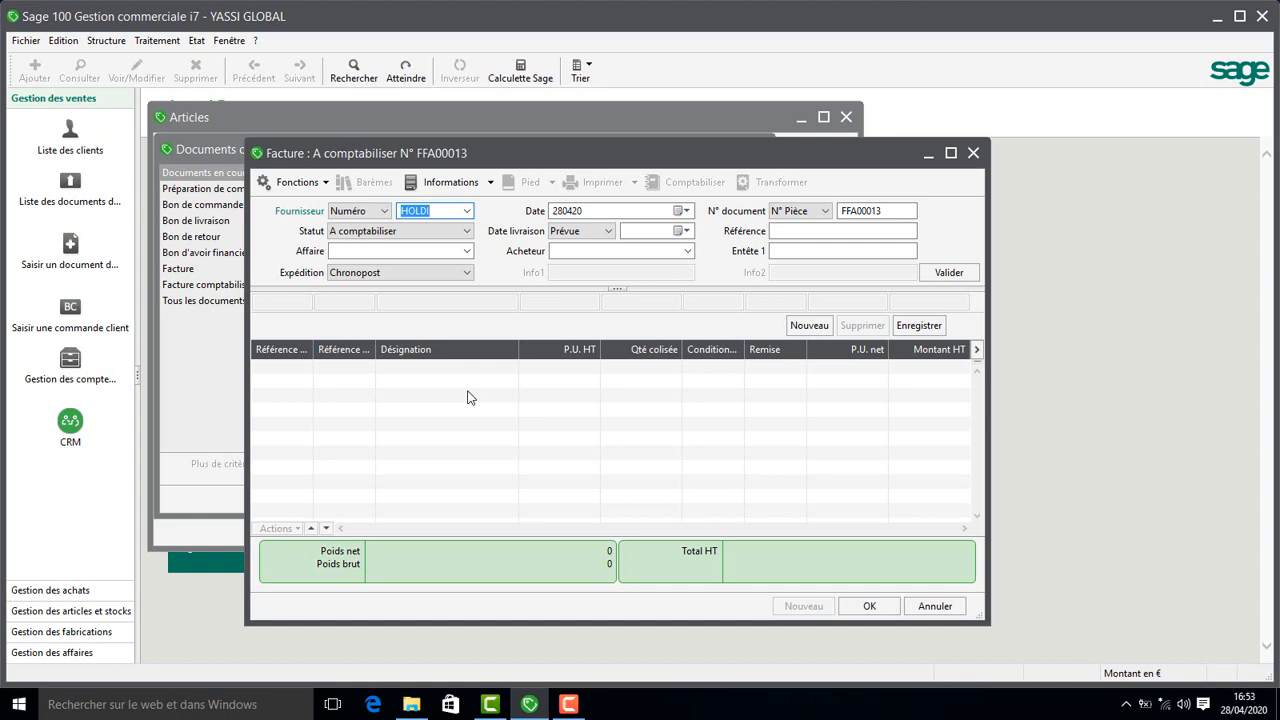
{"action": "key", "text": "Tab"}
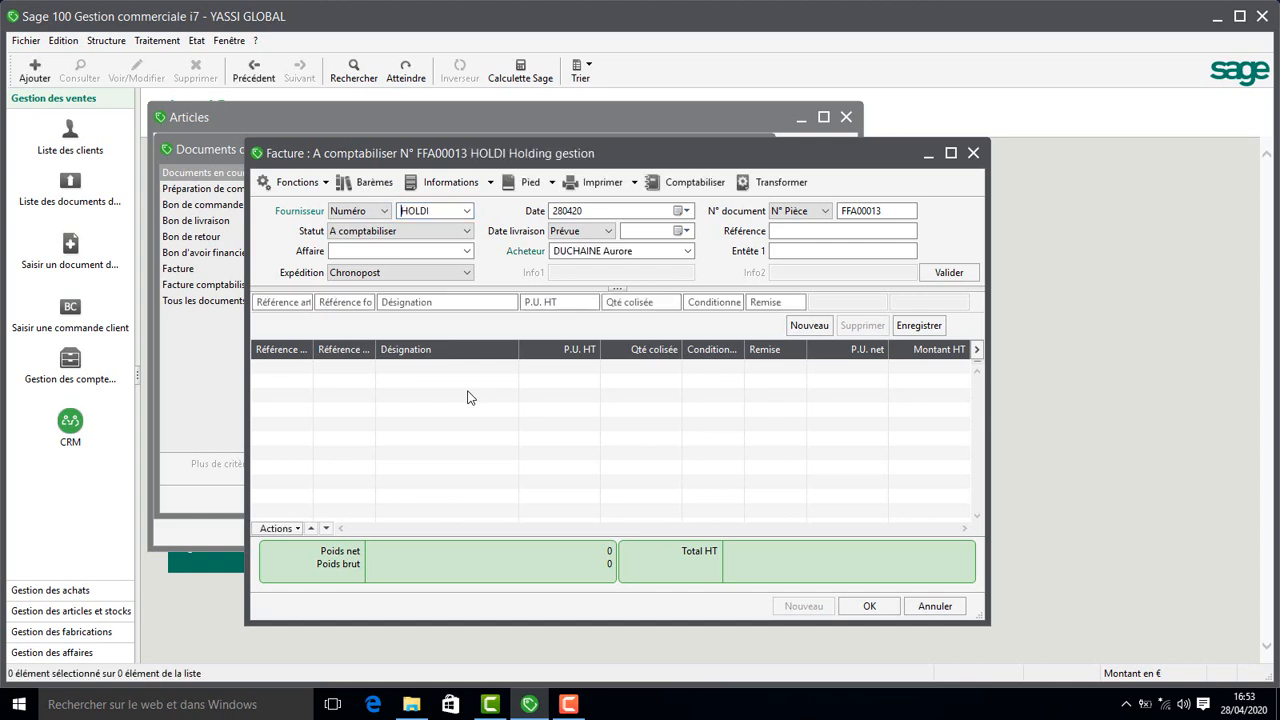
Add an invoice line for article APPO (Pop drink) with a unit price of 50000 and a quantity of 50.
{"action": "type", "text": "A"}
{"action": "key", "text": "Tab"}
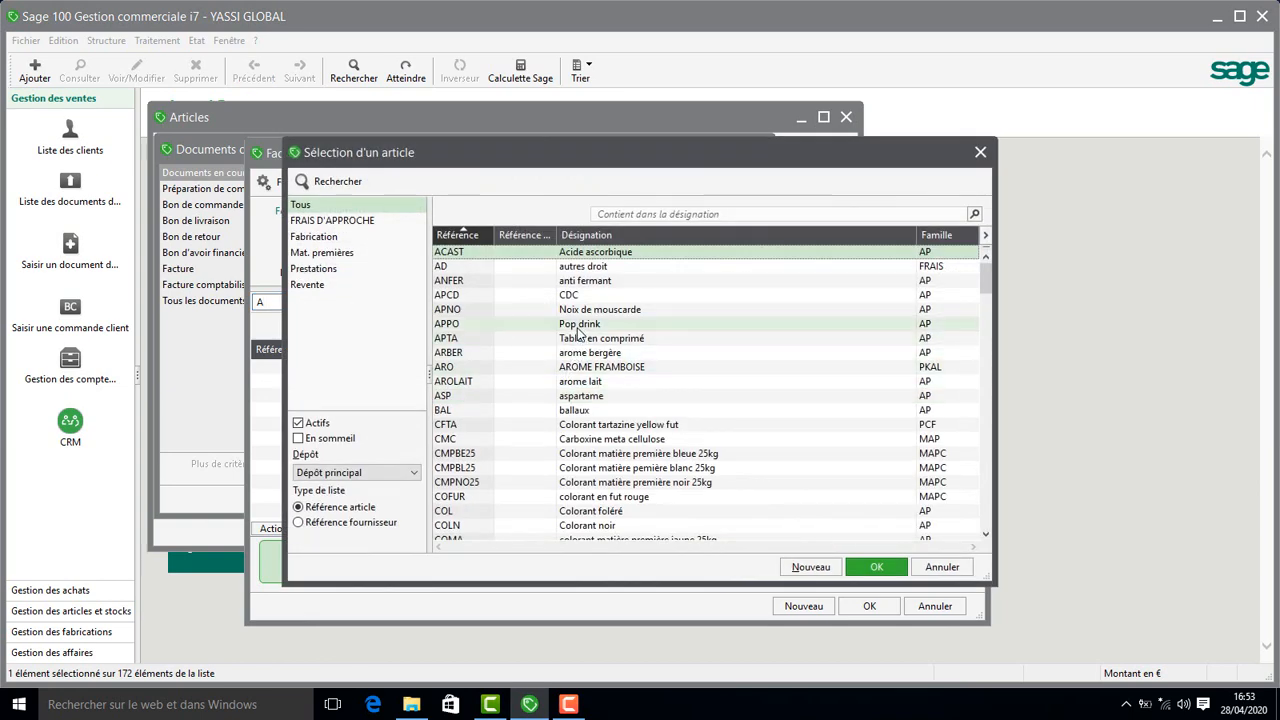
{"action": "double_click", "coordinate": [577, 326]}
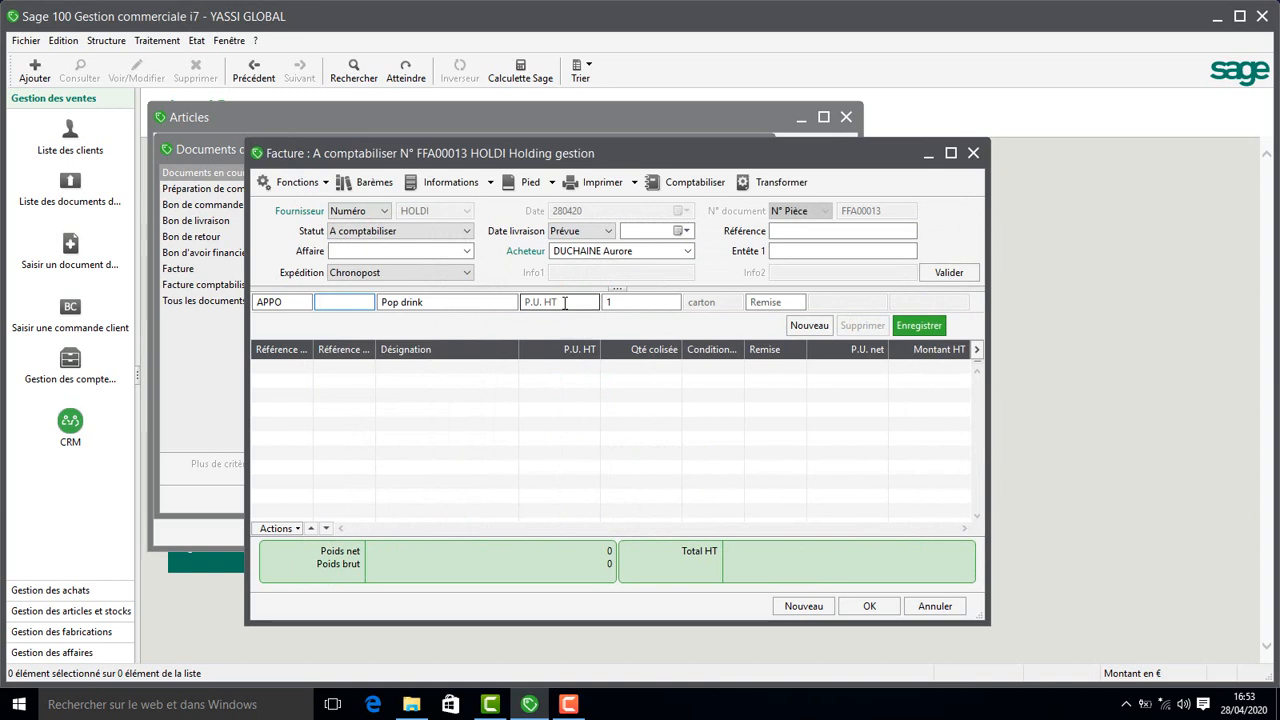
{"action": "left_click", "coordinate": [564, 303]}
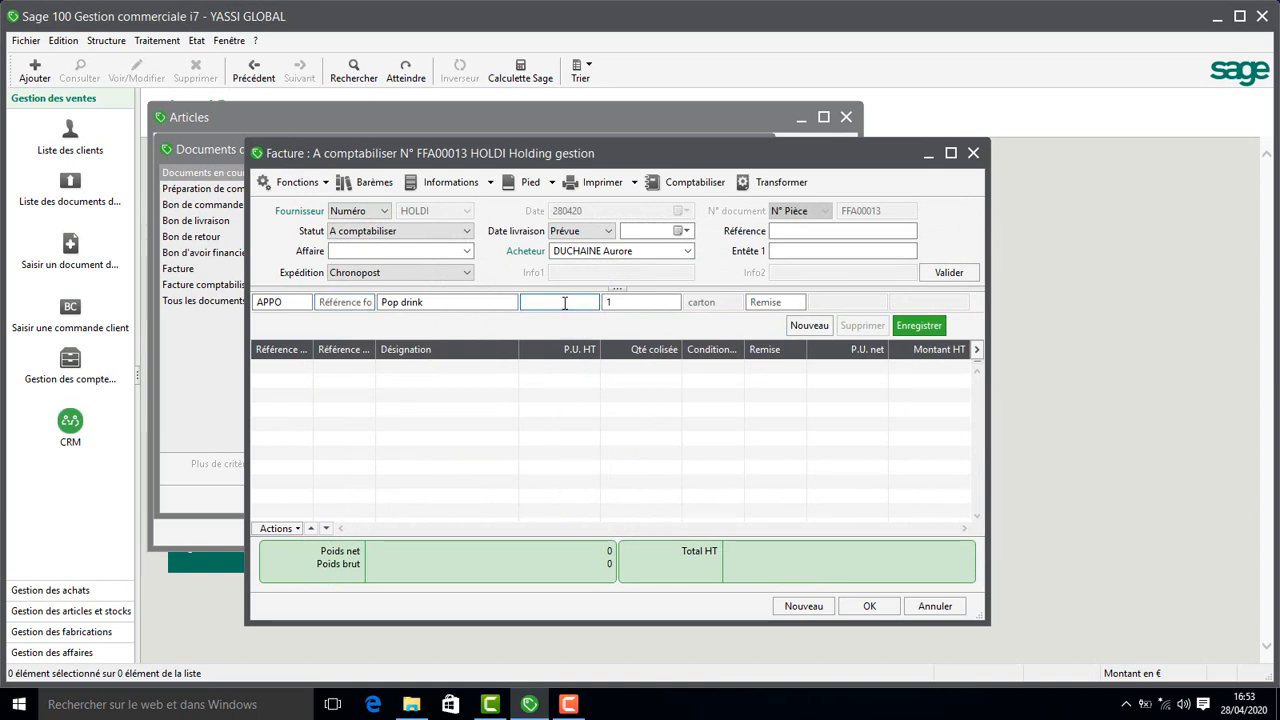
{"action": "type", "text": "50000"}
{"action": "key", "text": "Tab"}
{"action": "type", "text": "50"}
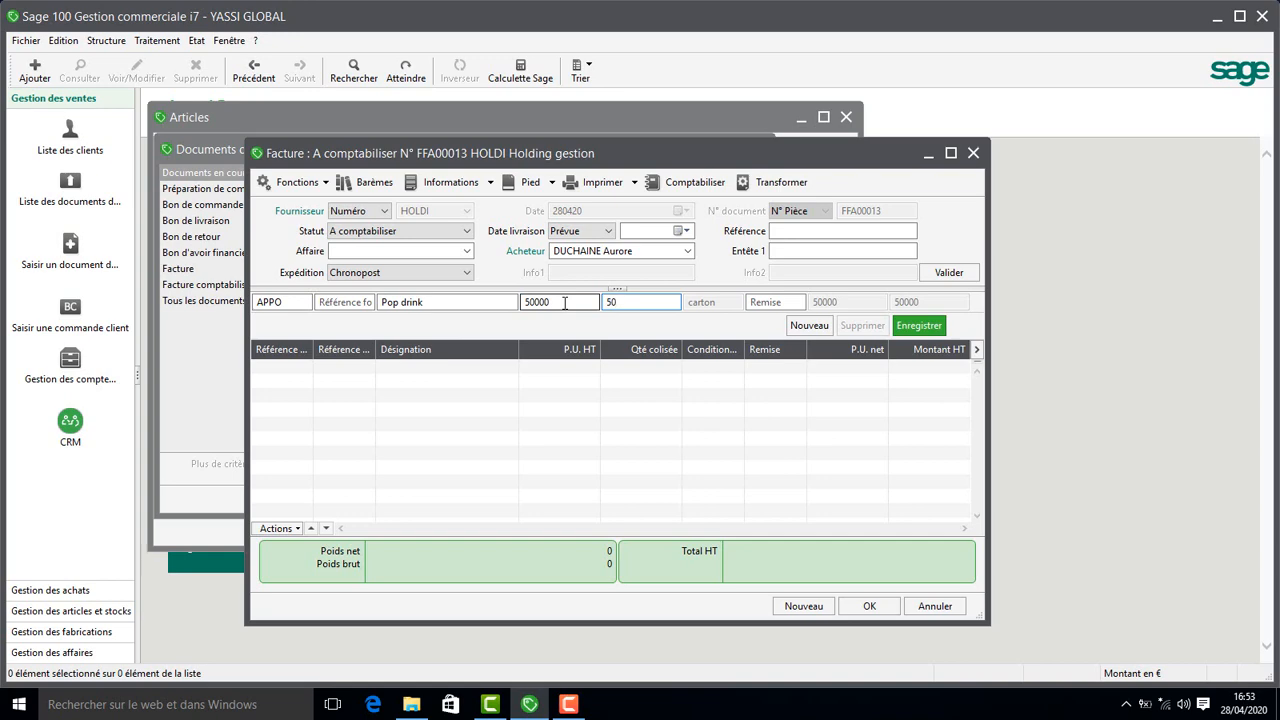
{"action": "key", "text": "Return"}
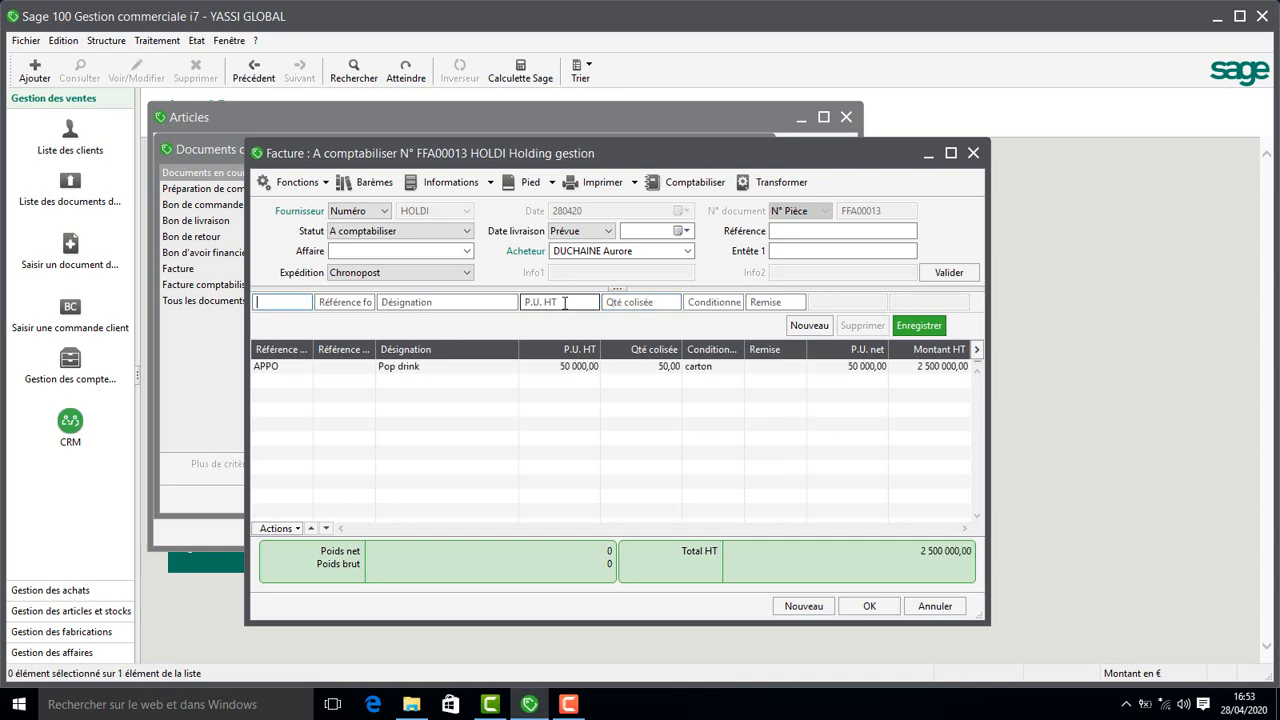
Add an invoice line for article DCAPB500 (Arome poudre banane 500g) with a unit price of 150000 and a quantity of 60.
{"action": "type", "text": "F"}
{"action": "key", "text": "Tab"}
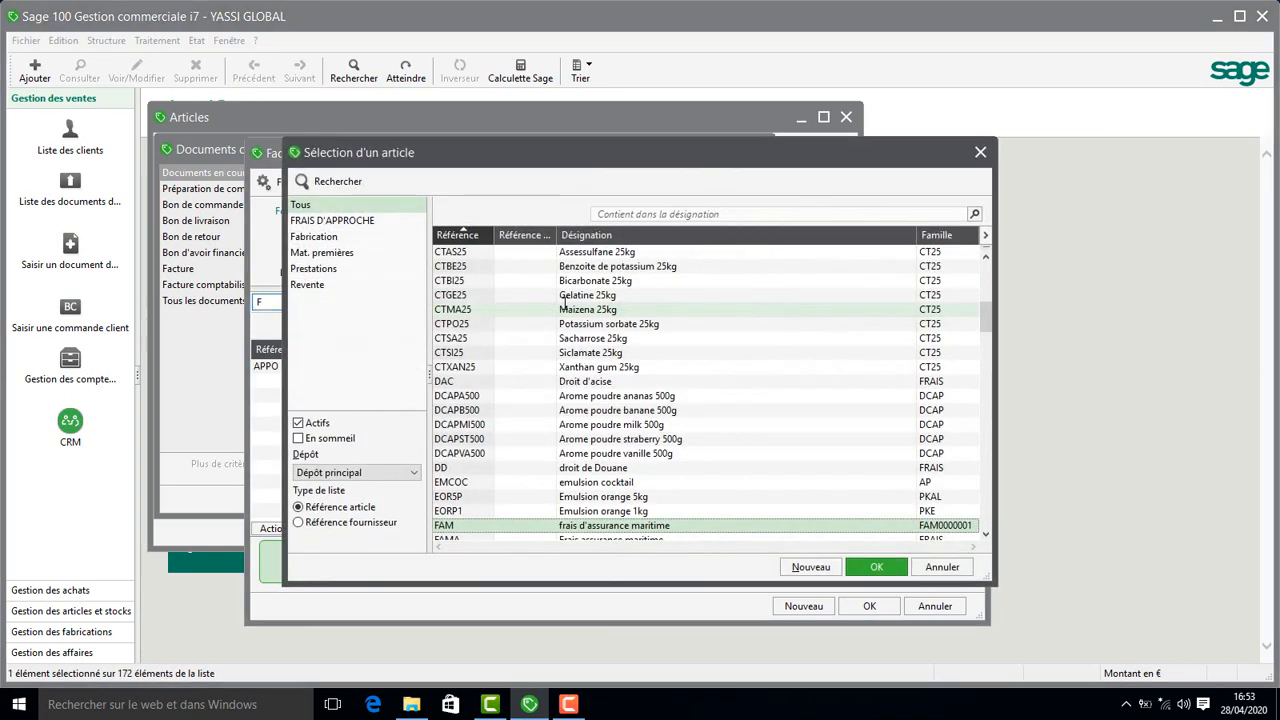
{"action": "double_click", "coordinate": [585, 410]}
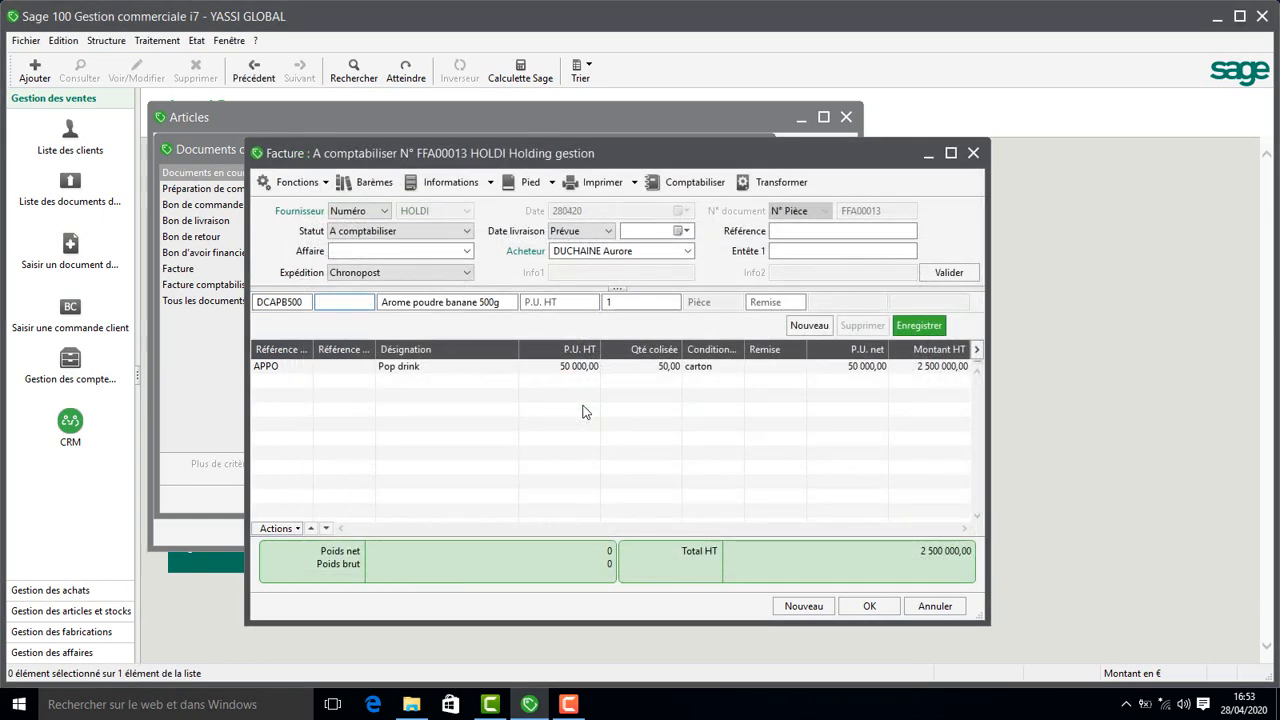
{"action": "key", "text": "Tab"}
{"action": "key", "text": "Tab"}
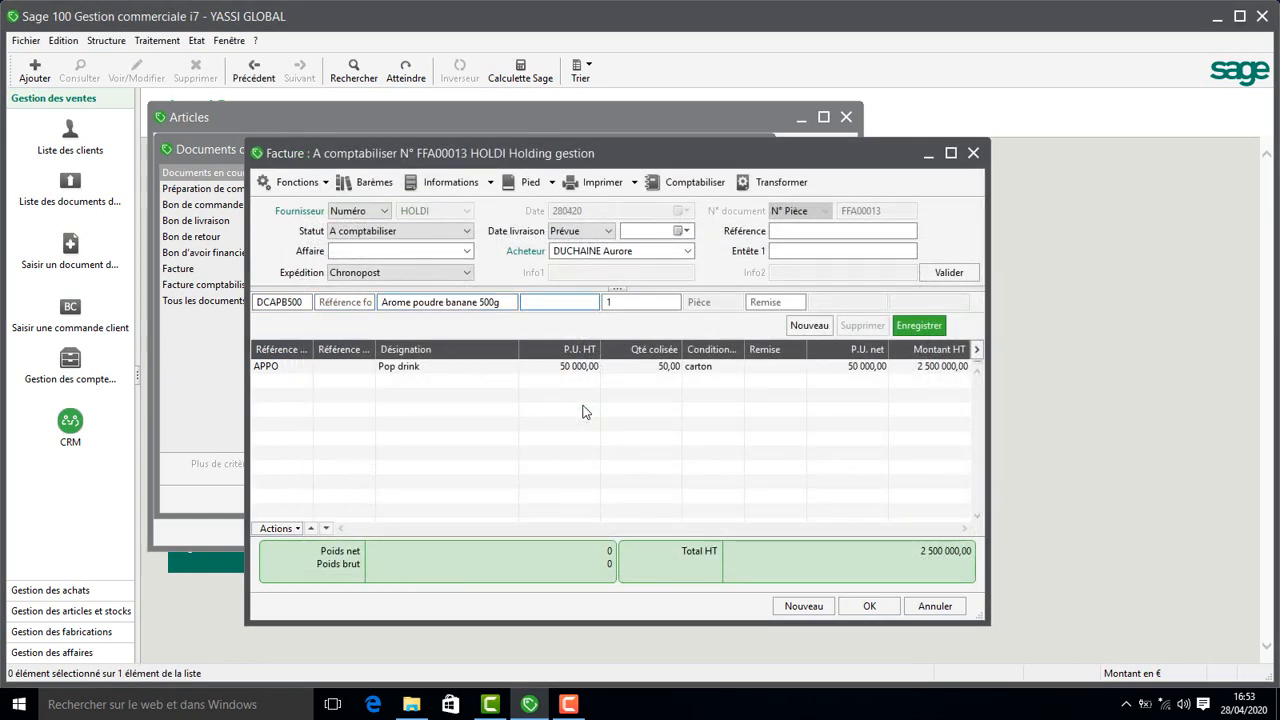
{"action": "type", "text": "150000"}
{"action": "key", "text": "Tab"}
{"action": "type", "text": "60"}
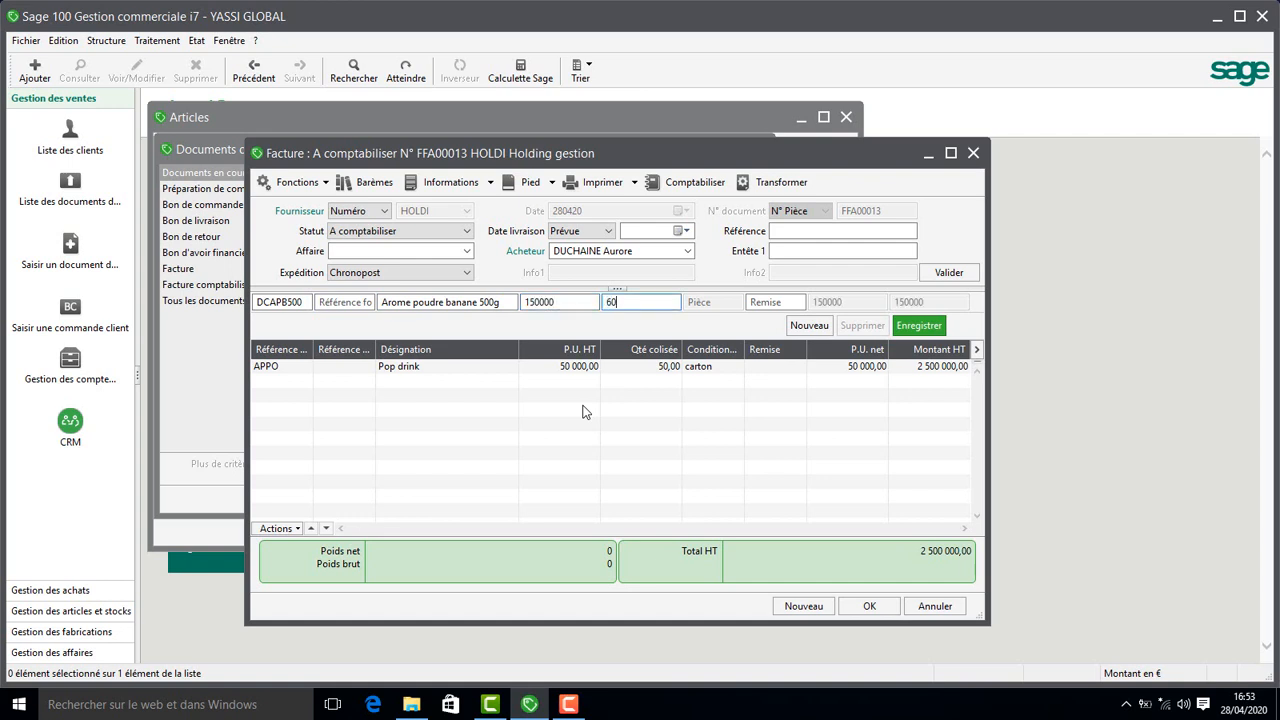
{"action": "key", "text": "Return"}
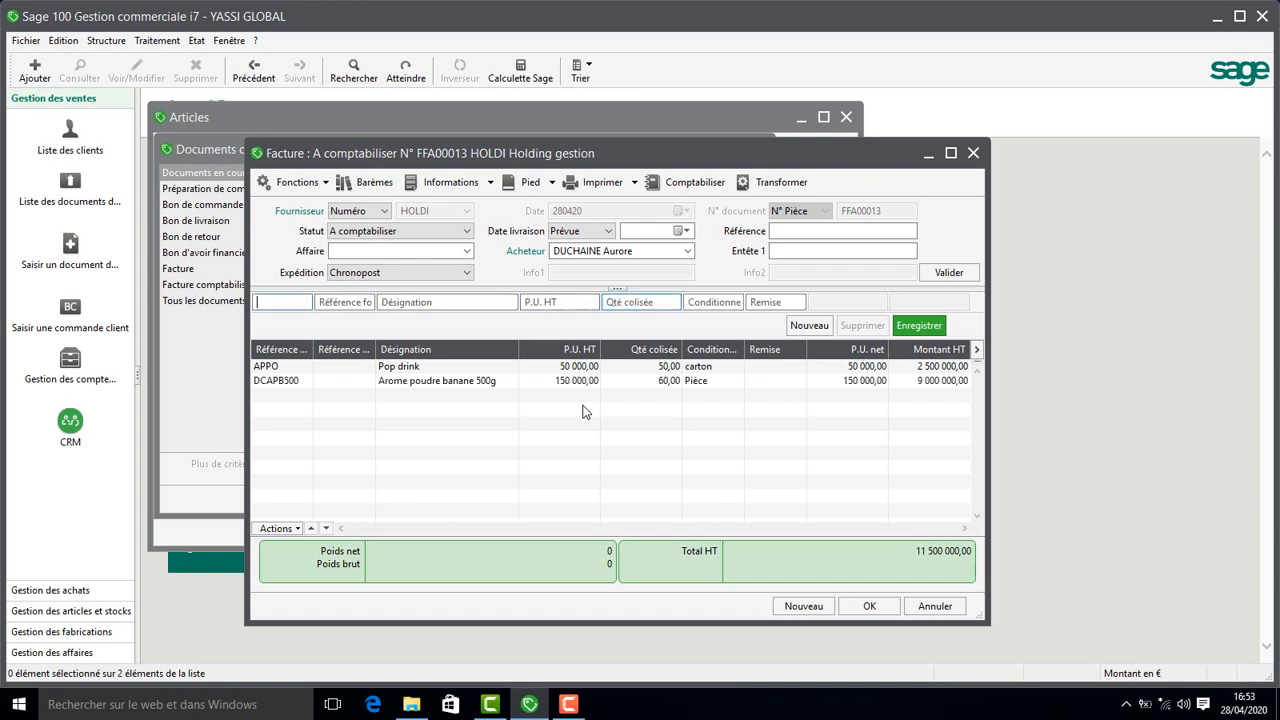
Add an invoice line for article AROLAIT (arome lait) with a unit price of 125000 and a quantity of 45.
{"action": "type", "text": "A"}
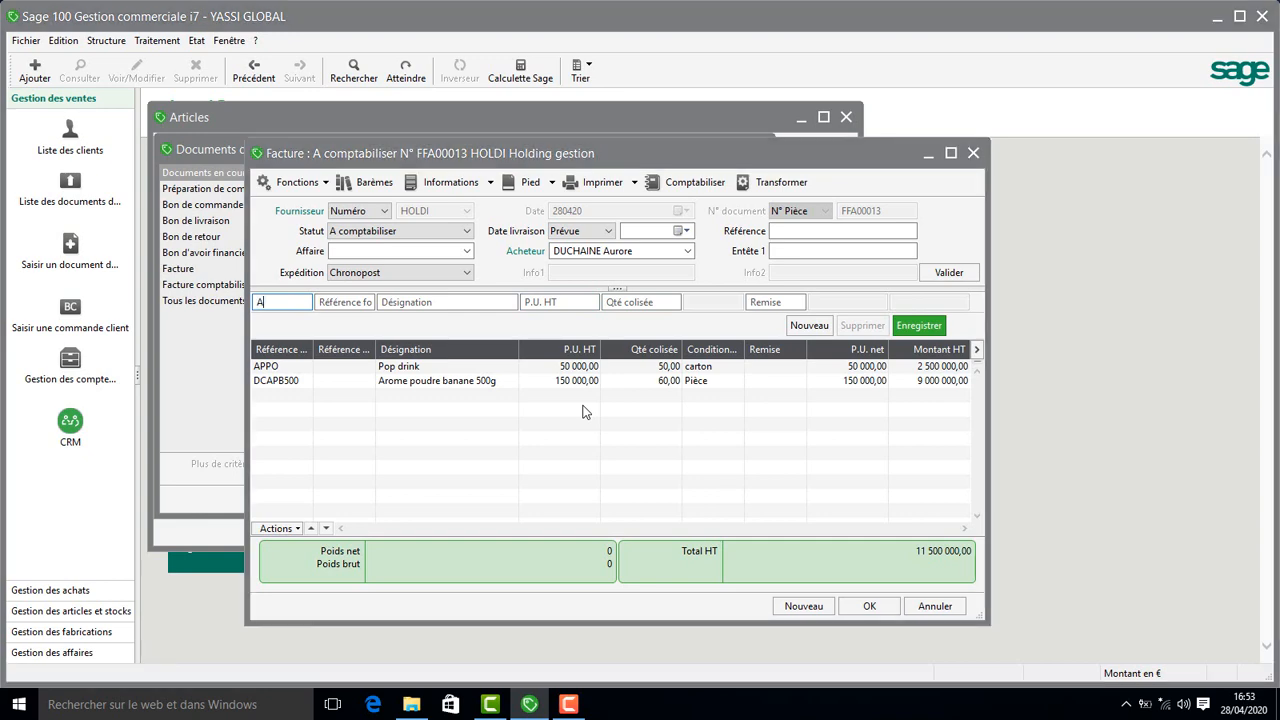
{"action": "key", "text": "Tab"}
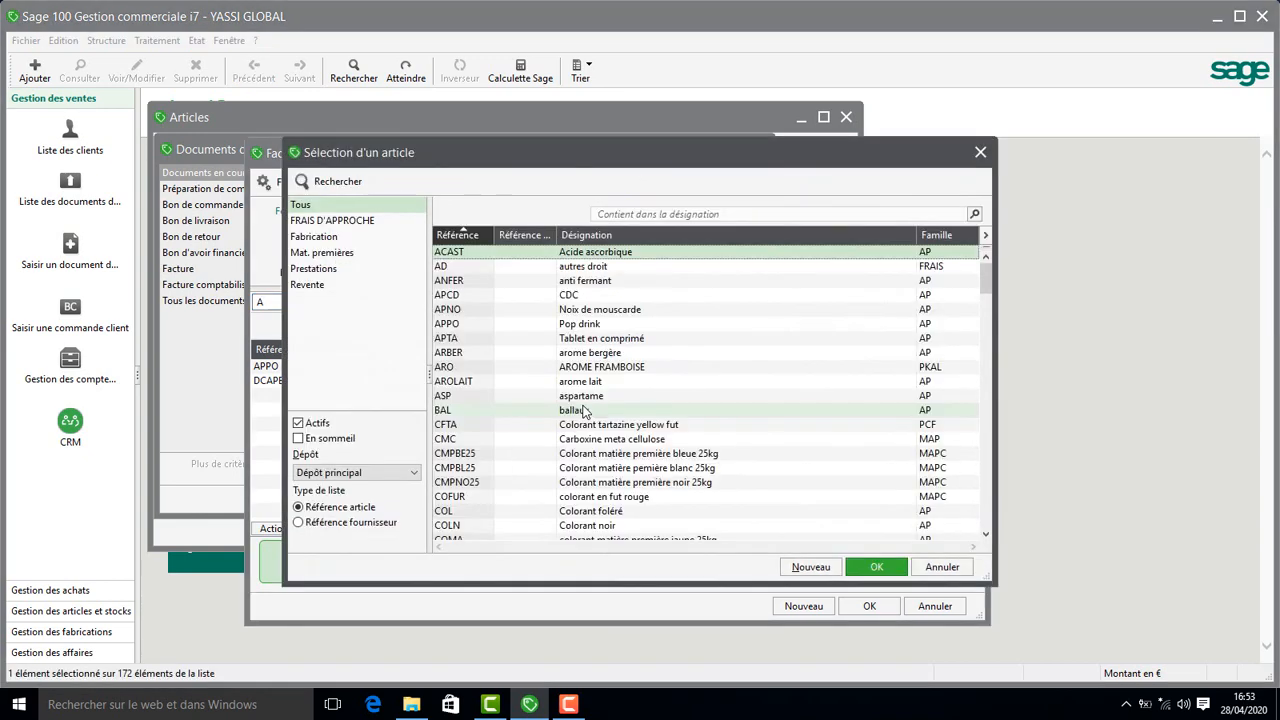
{"action": "double_click", "coordinate": [519, 386]}
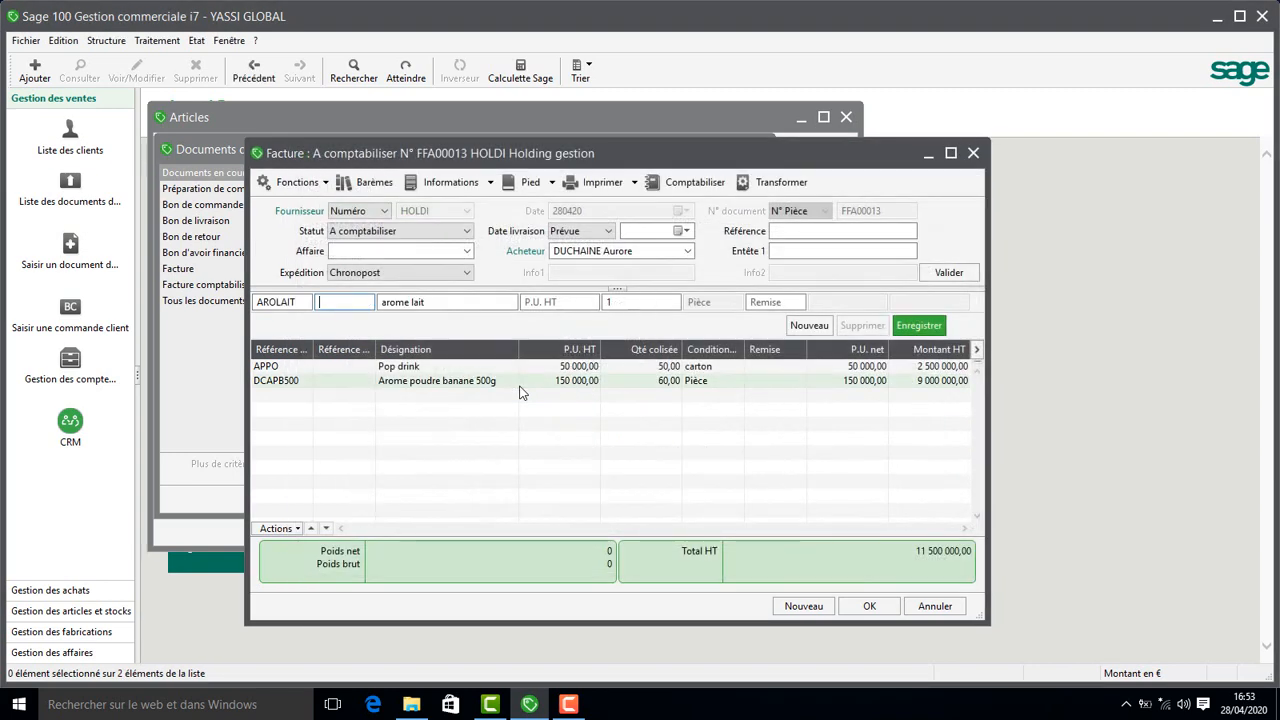
{"action": "key", "text": "Tab"}
{"action": "key", "text": "Tab"}
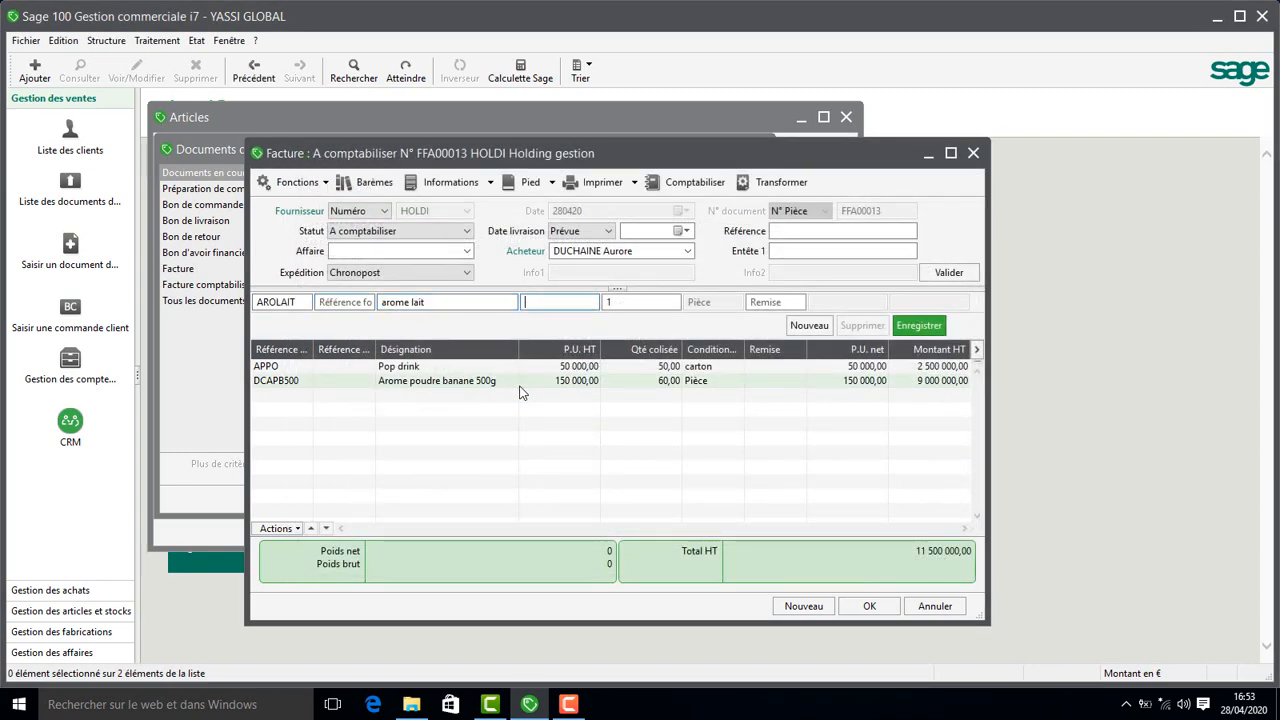
{"action": "type", "text": "125000"}
{"action": "key", "text": "Tab"}
{"action": "type", "text": "45"}
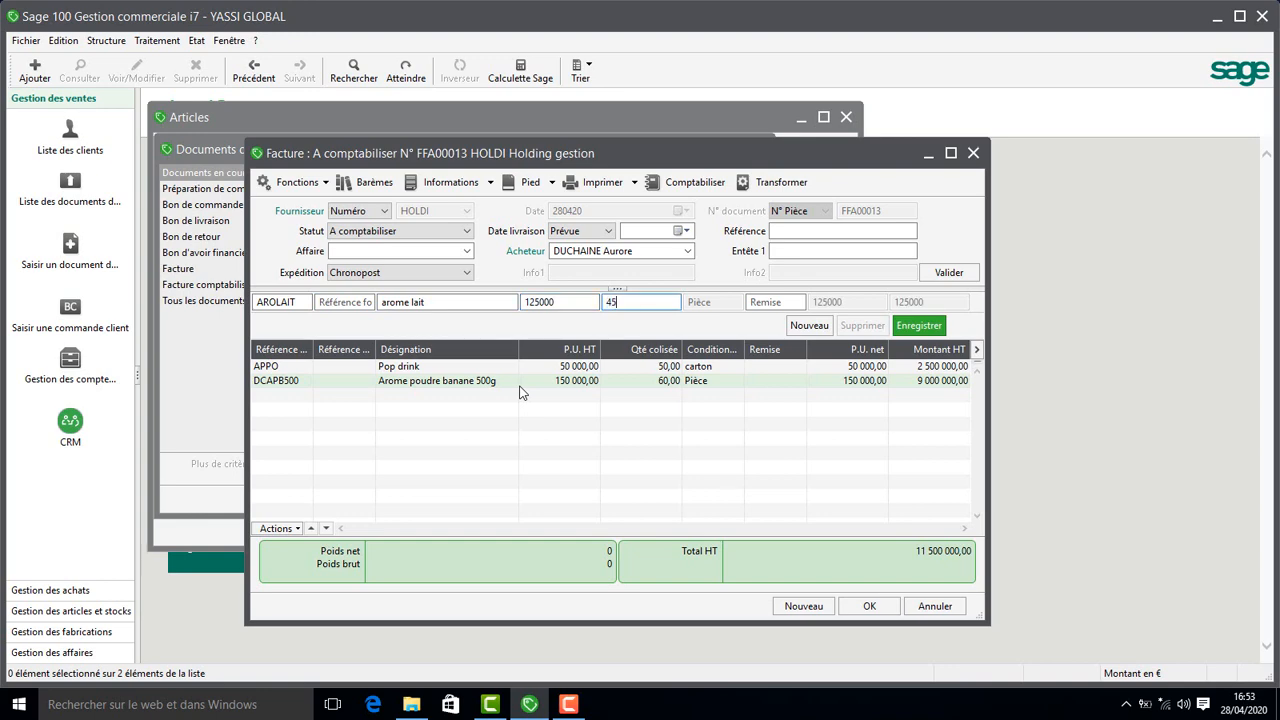
{"action": "key", "text": "Return"}
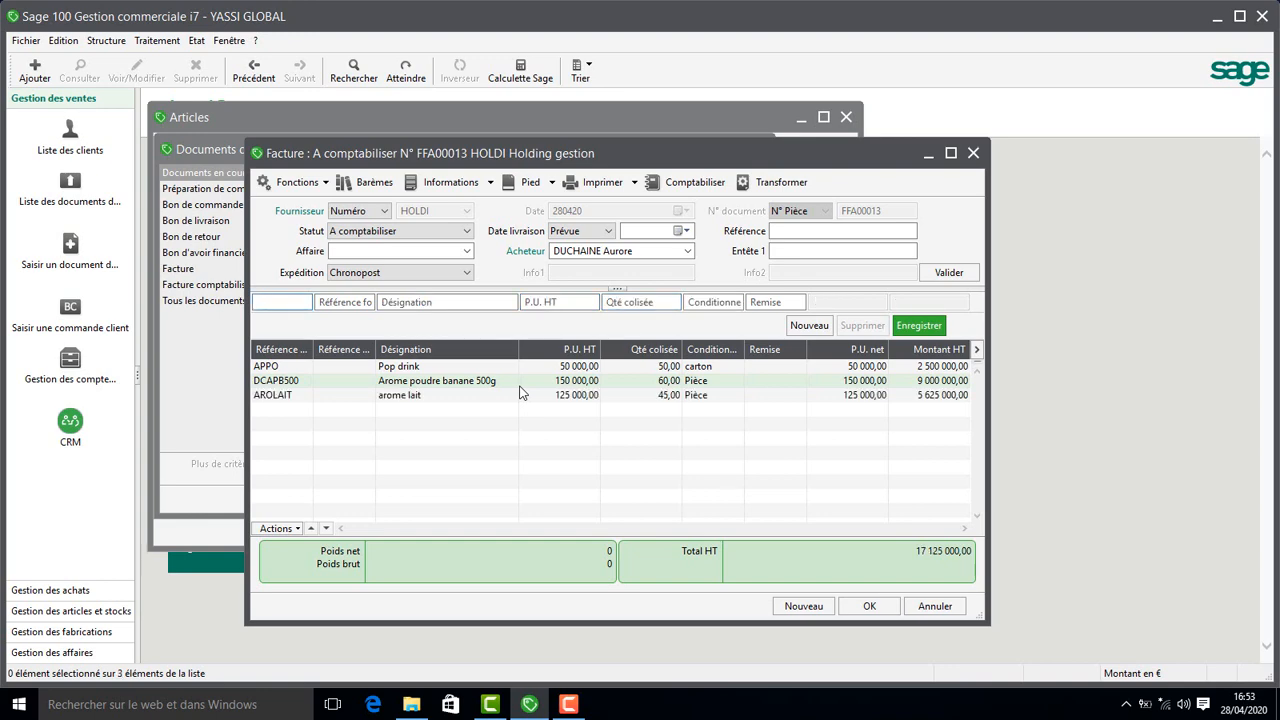
Add an invoice line for article ASP (aspartame) with a unit price of 160000 and a quantity of 19.
{"action": "type", "text": "A"}
{"action": "key", "text": "Tab"}
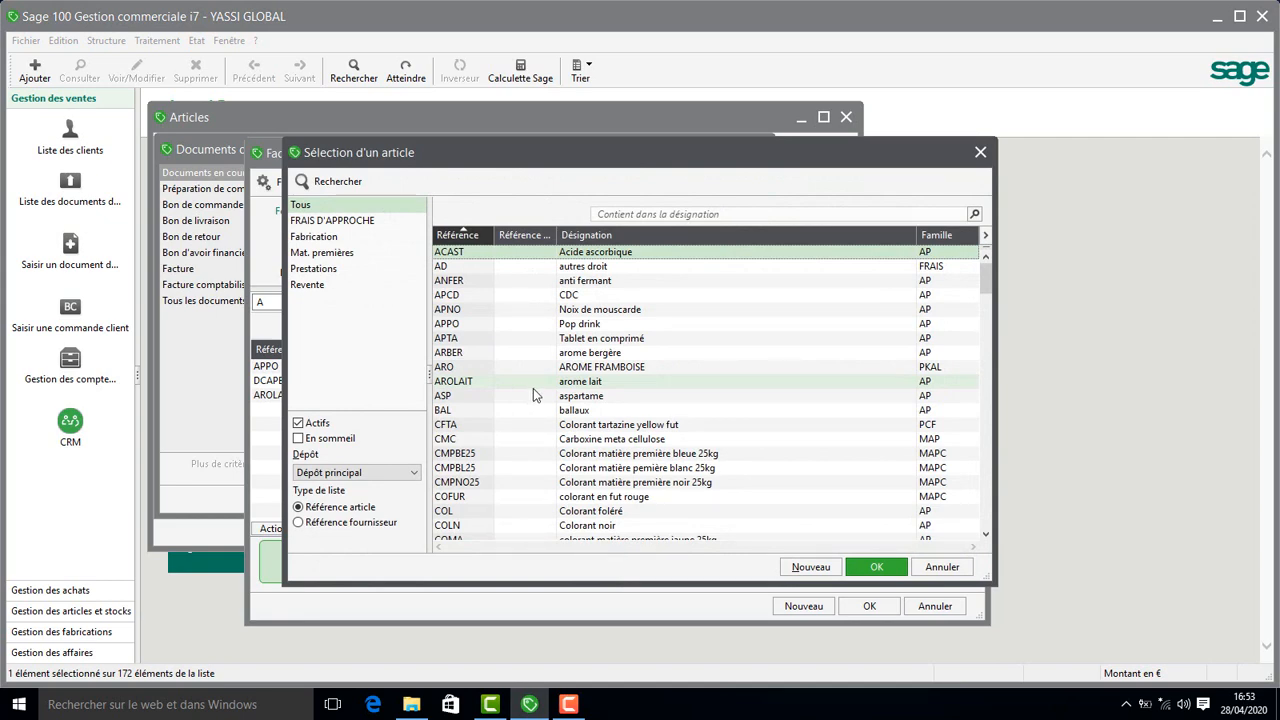
{"action": "double_click", "coordinate": [557, 398]}
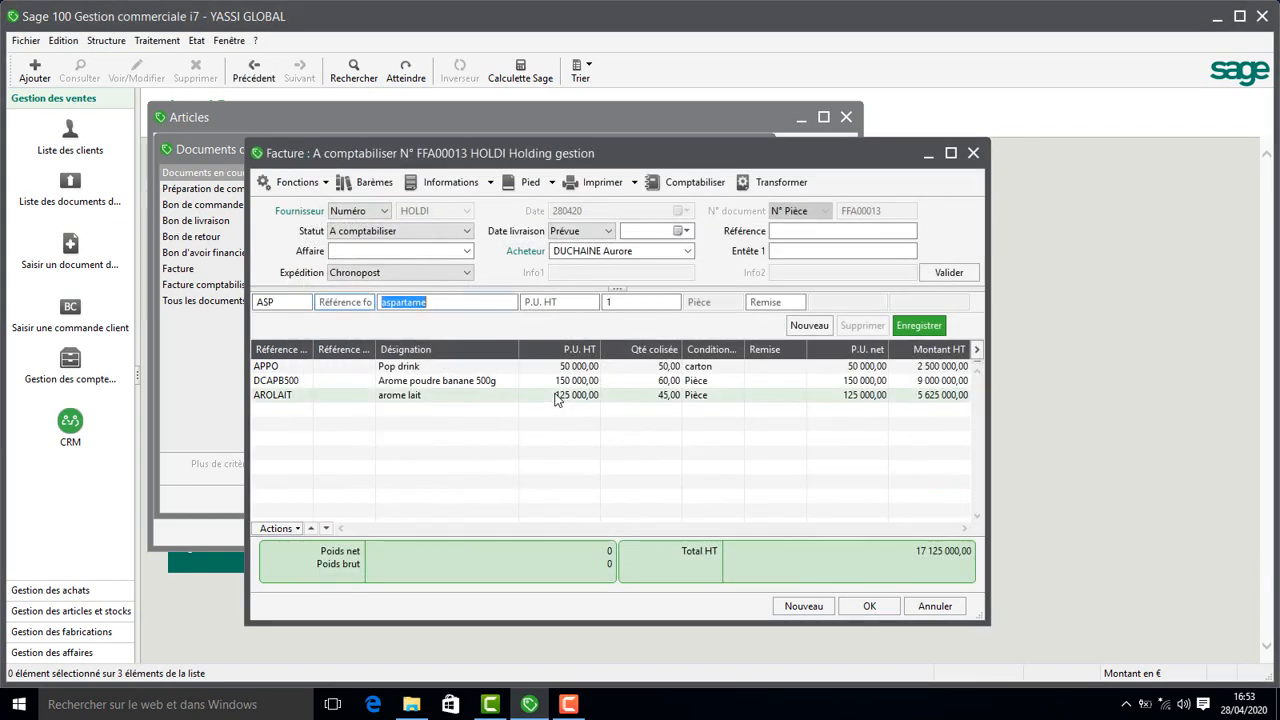
{"action": "key", "text": "Tab"}
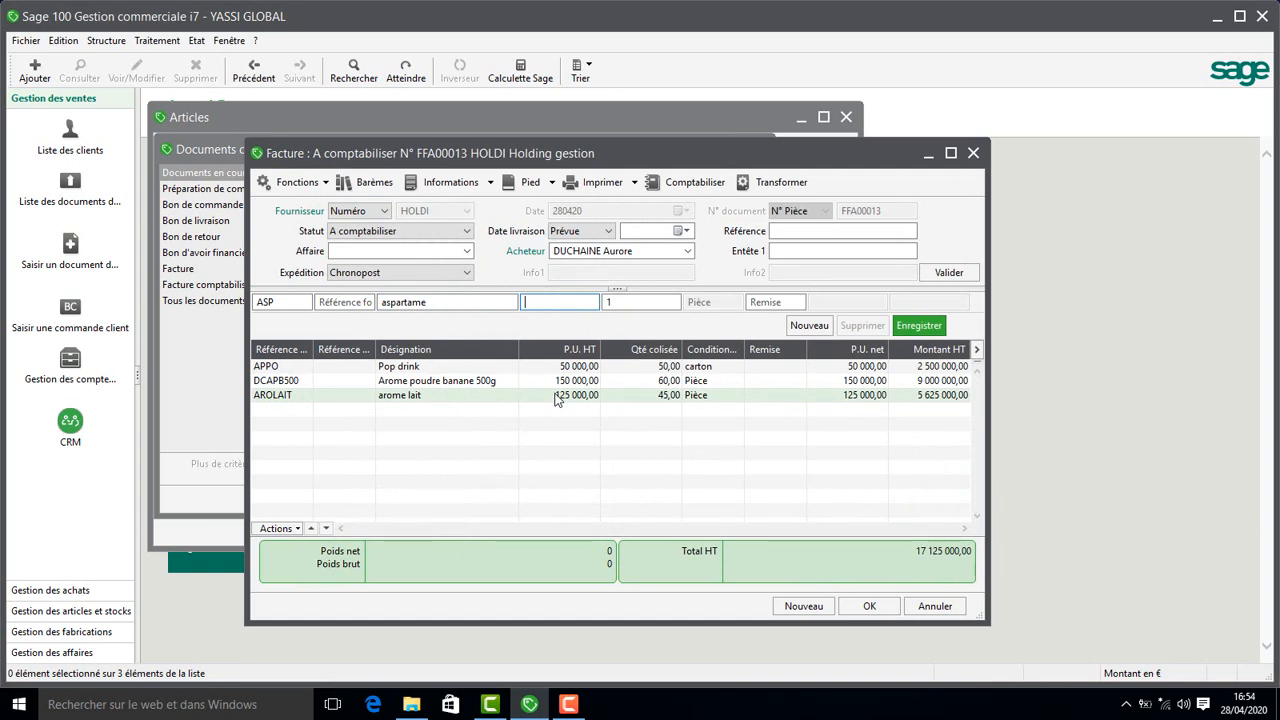
{"action": "type", "text": "160000"}
{"action": "key", "text": "Tab"}
{"action": "type", "text": "19"}
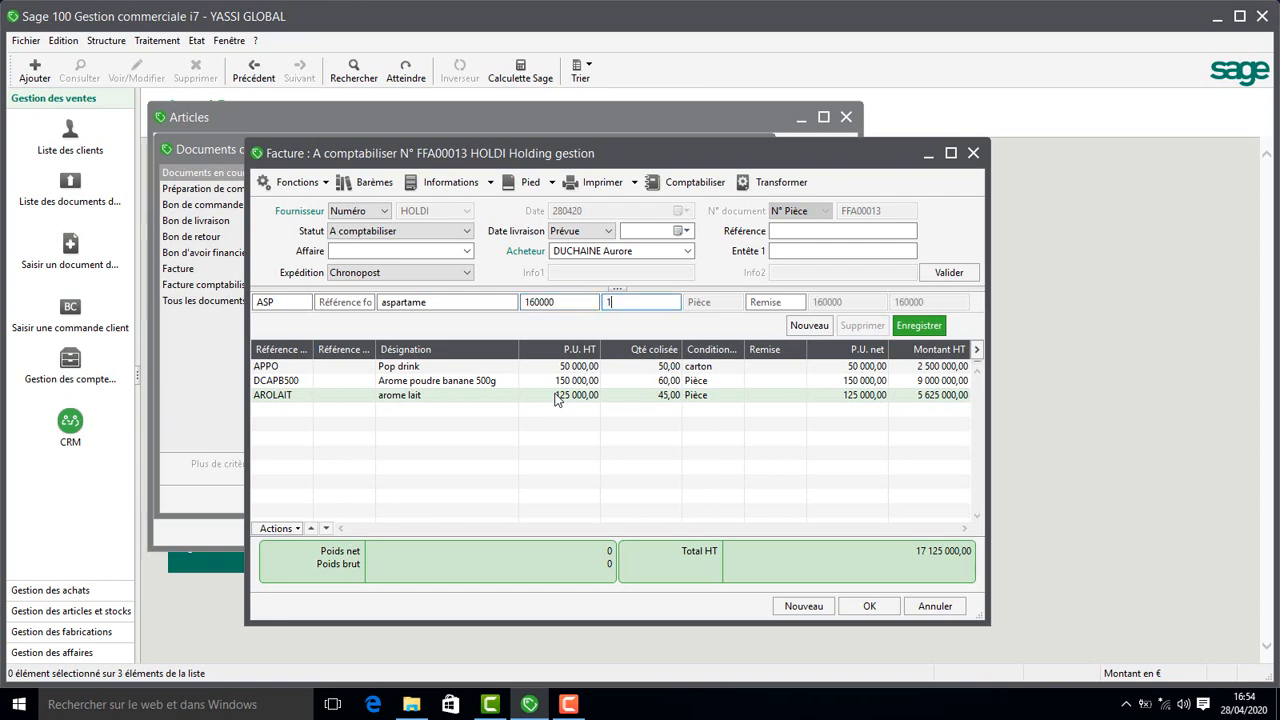
{"action": "key", "text": "Return"}
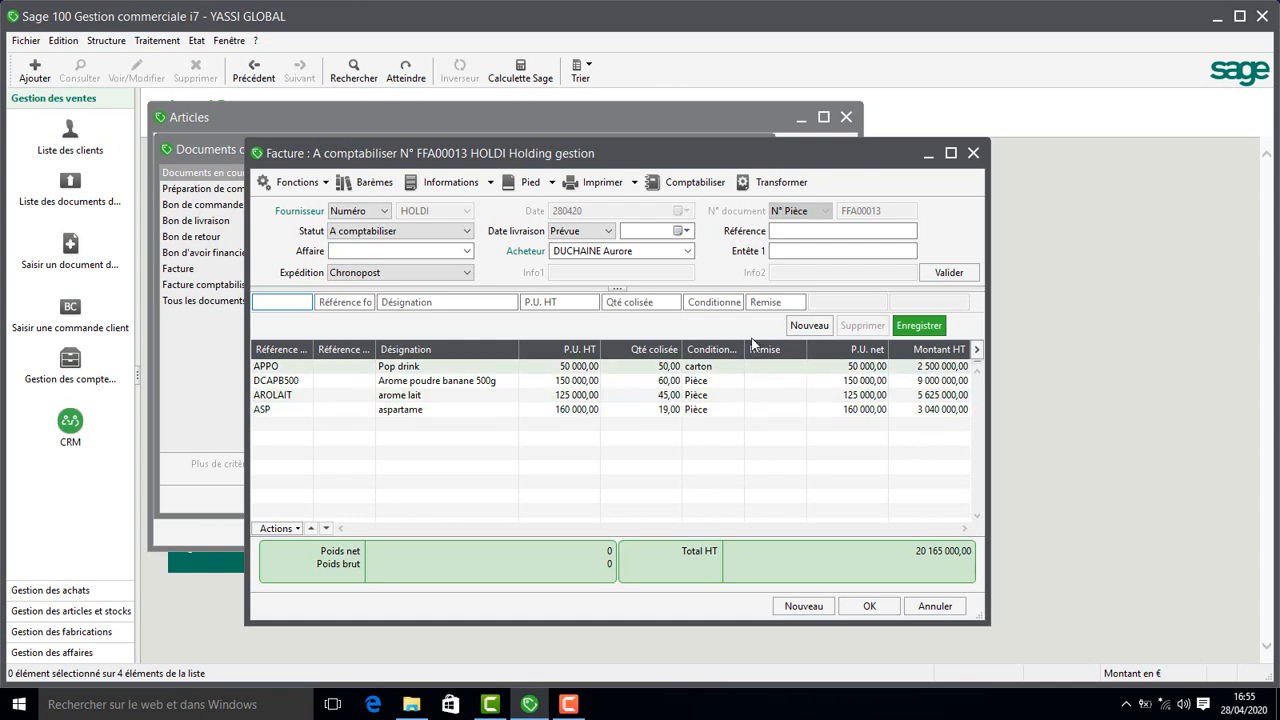
Set the shipping cost excluding tax (Frais de Port HT) in the HOLDI invoice footer to 5000000 and validate the footer.
{"action": "left_click", "coordinate": [531, 185]}
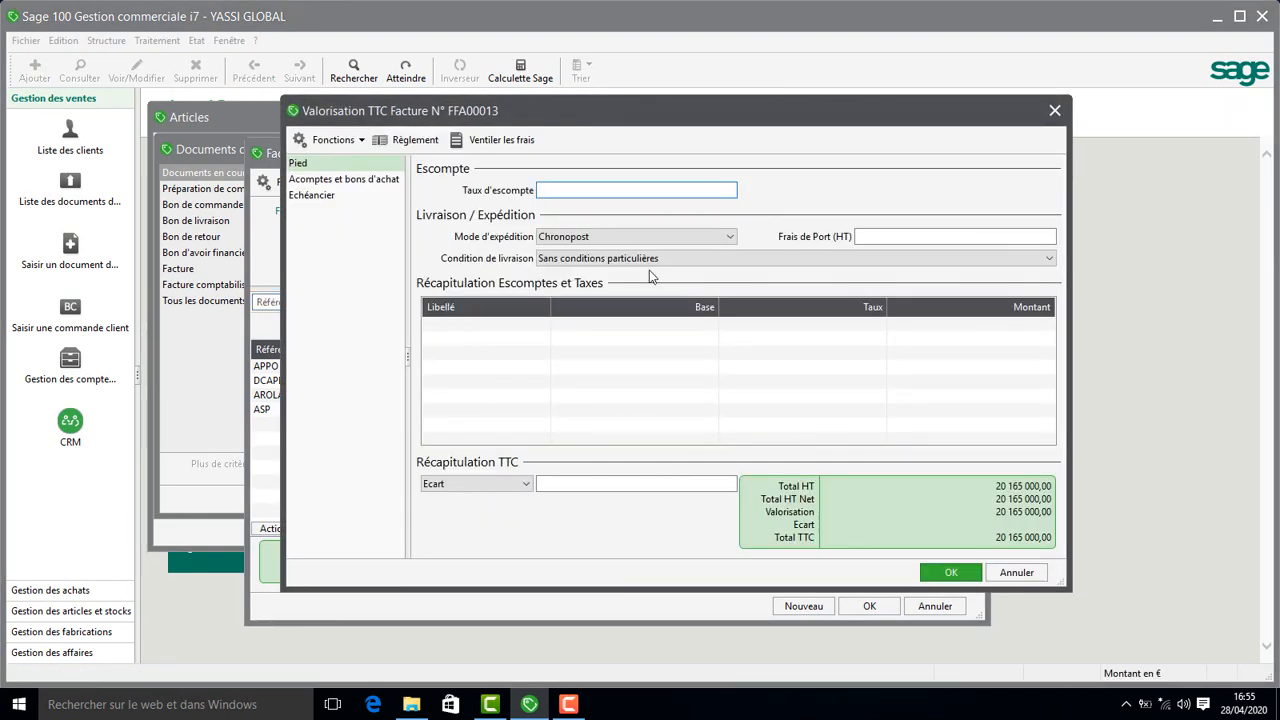
{"action": "left_click", "coordinate": [880, 236]}
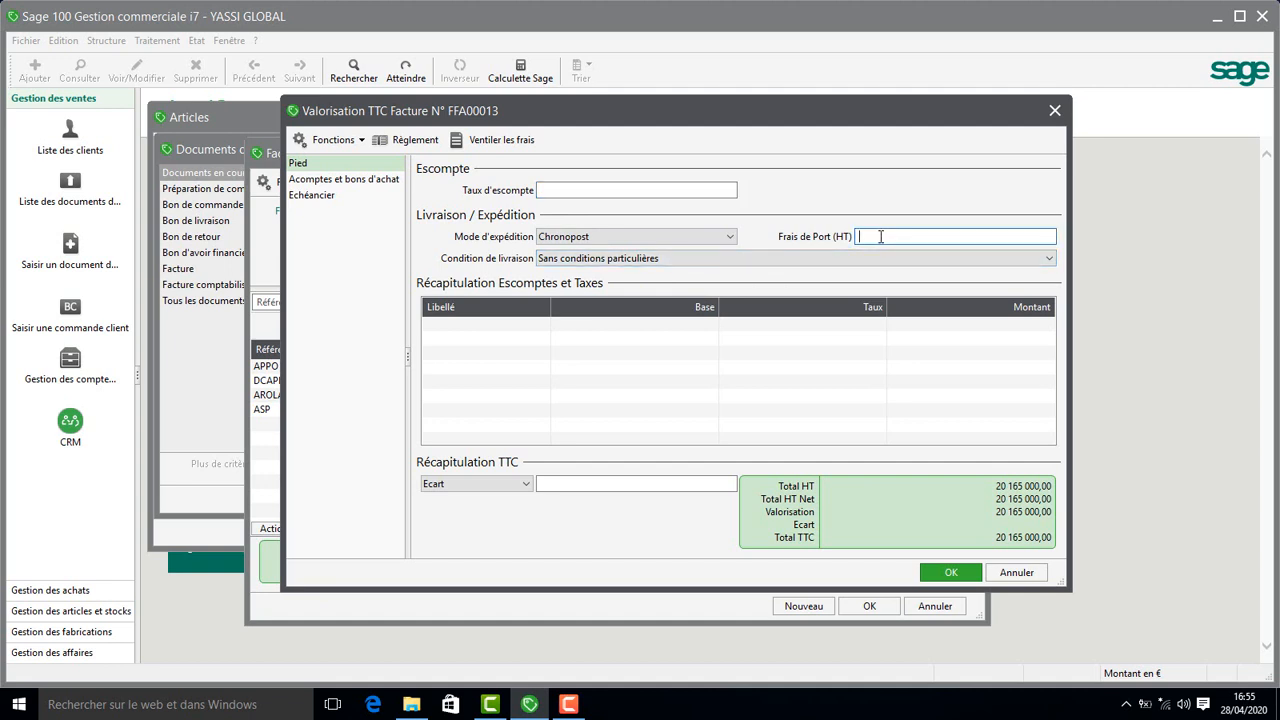
{"action": "type", "text": "5000000"}
{"action": "key", "text": "Return"}
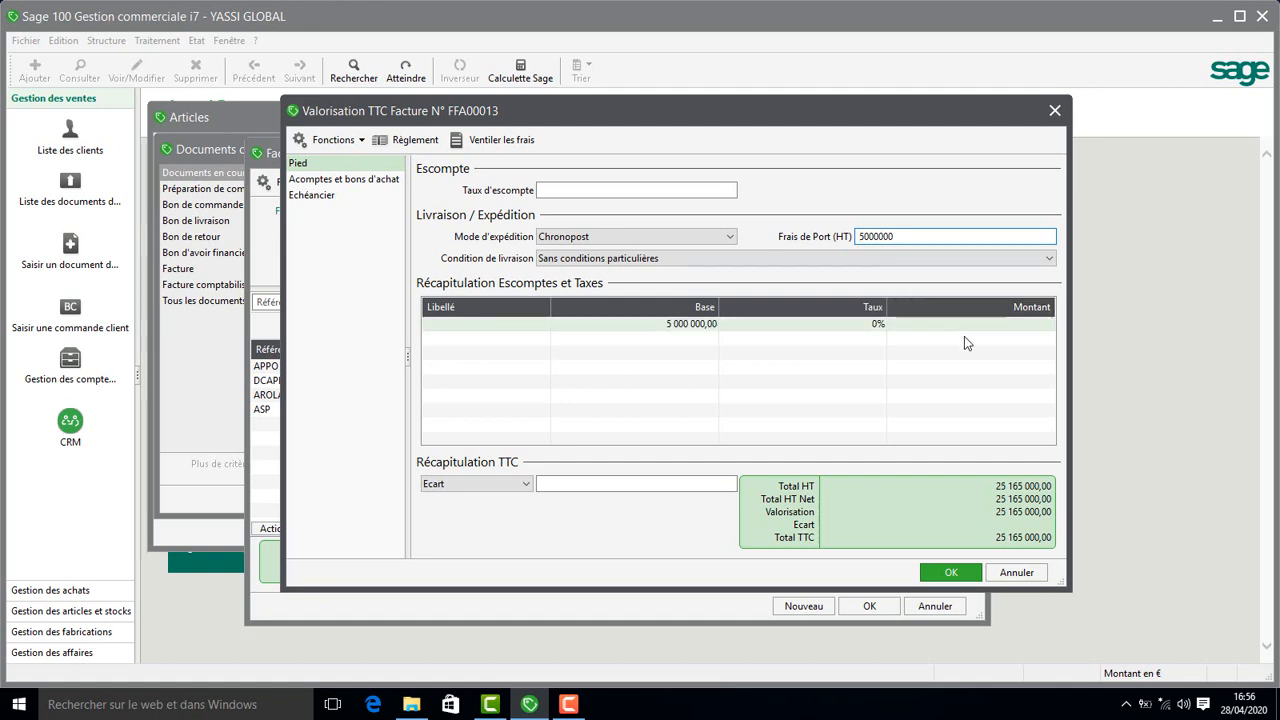
{"action": "left_click", "coordinate": [951, 572]}
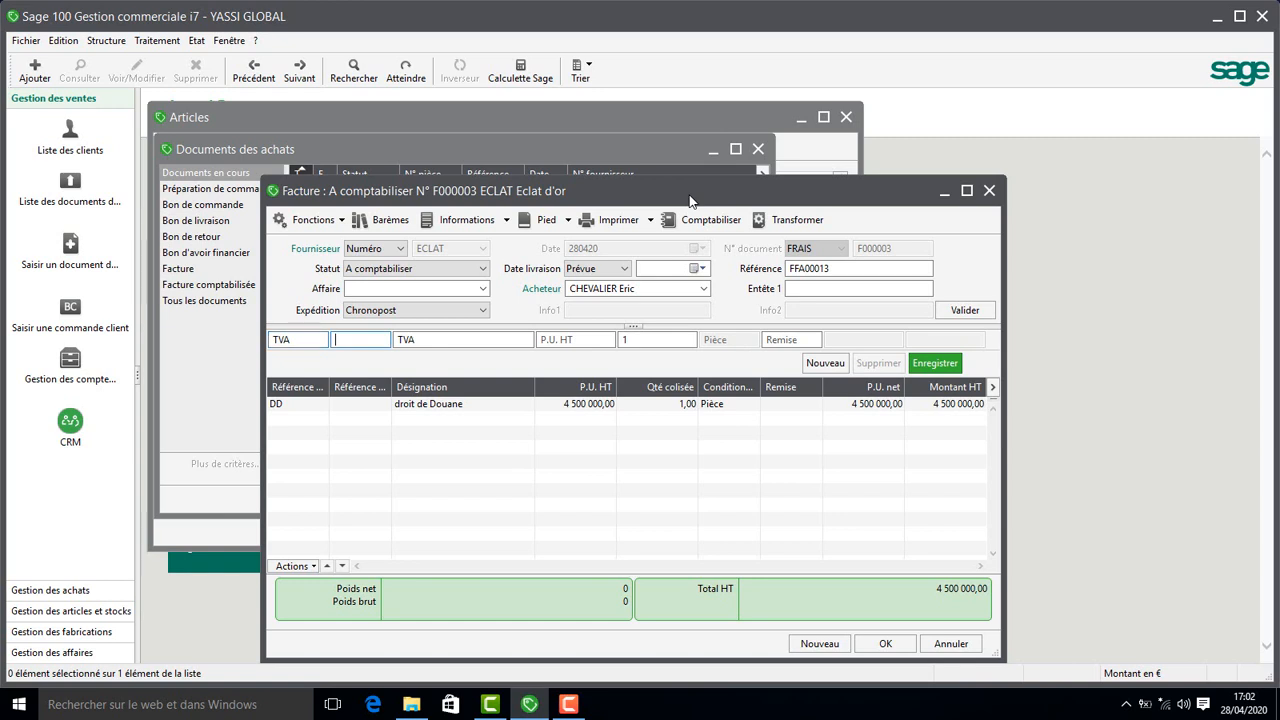
Complete the TVA line on the ECLAT cost invoice with a unit price of 70000000 and save it.
{"action": "key", "text": "Tab"}
{"action": "key", "text": "Tab"}
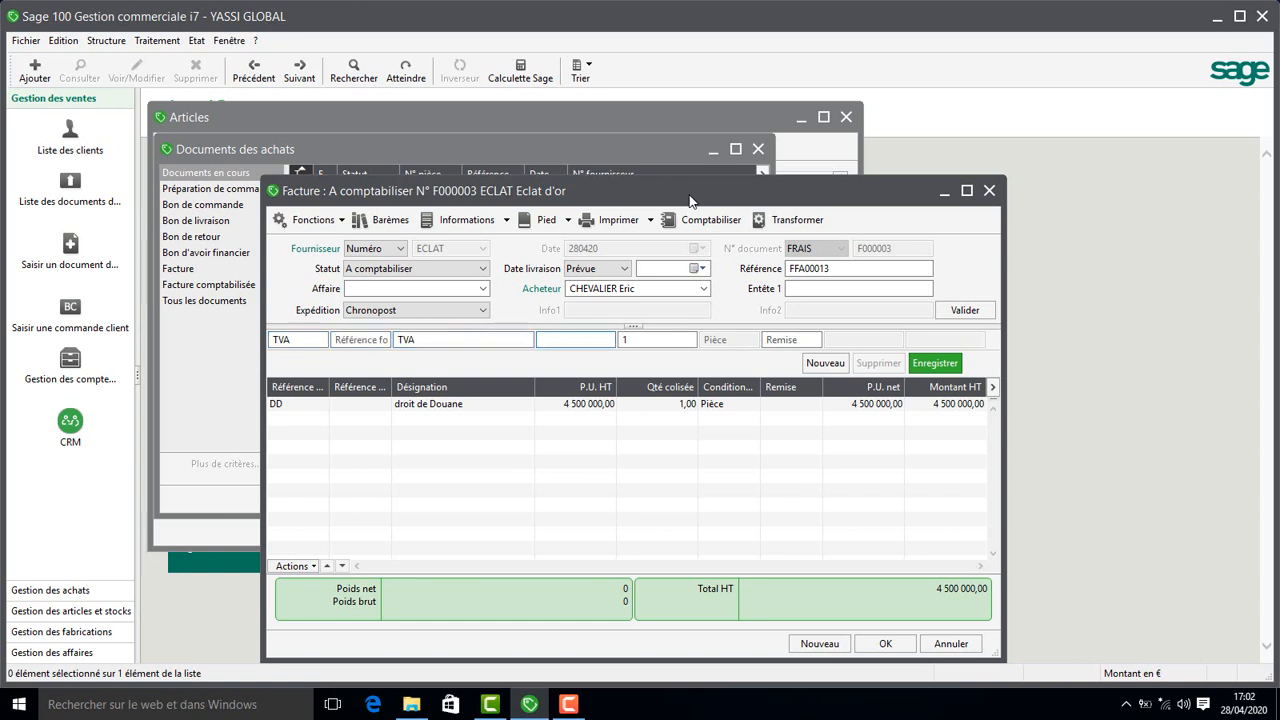
{"action": "type", "text": "70000000"}
{"action": "key", "text": "Return"}
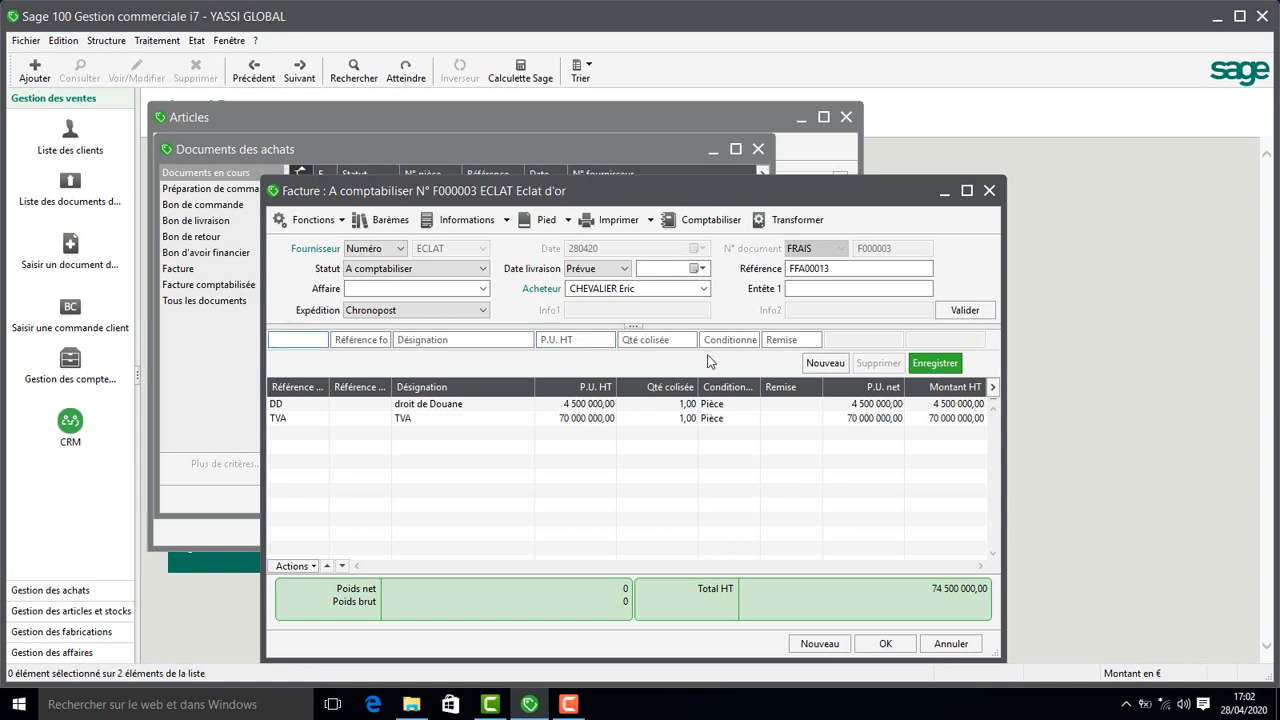
Correct the TVA line's unit price to 7000000 on the ECLAT cost invoice.
{"action": "left_click", "coordinate": [658, 418]}
{"action": "left_click", "coordinate": [658, 420]}
{"action": "left_click", "coordinate": [594, 341]}
{"action": "key", "text": "BackSpace"}
{"action": "key", "text": "Return"}
Add a cost line for article PREA (Precompte) with a unit price of 700000.
{"action": "type", "text": "PRE"}
{"action": "key", "text": "Tab"}
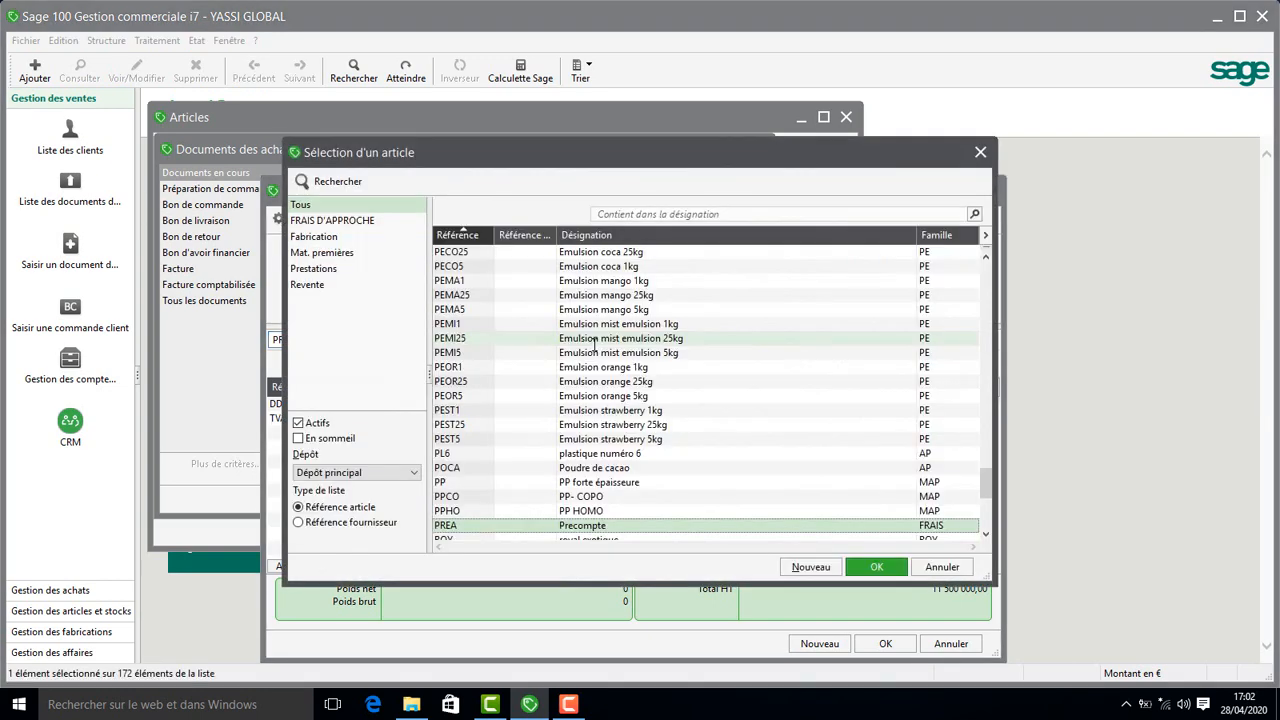
{"action": "double_click", "coordinate": [606, 526]}
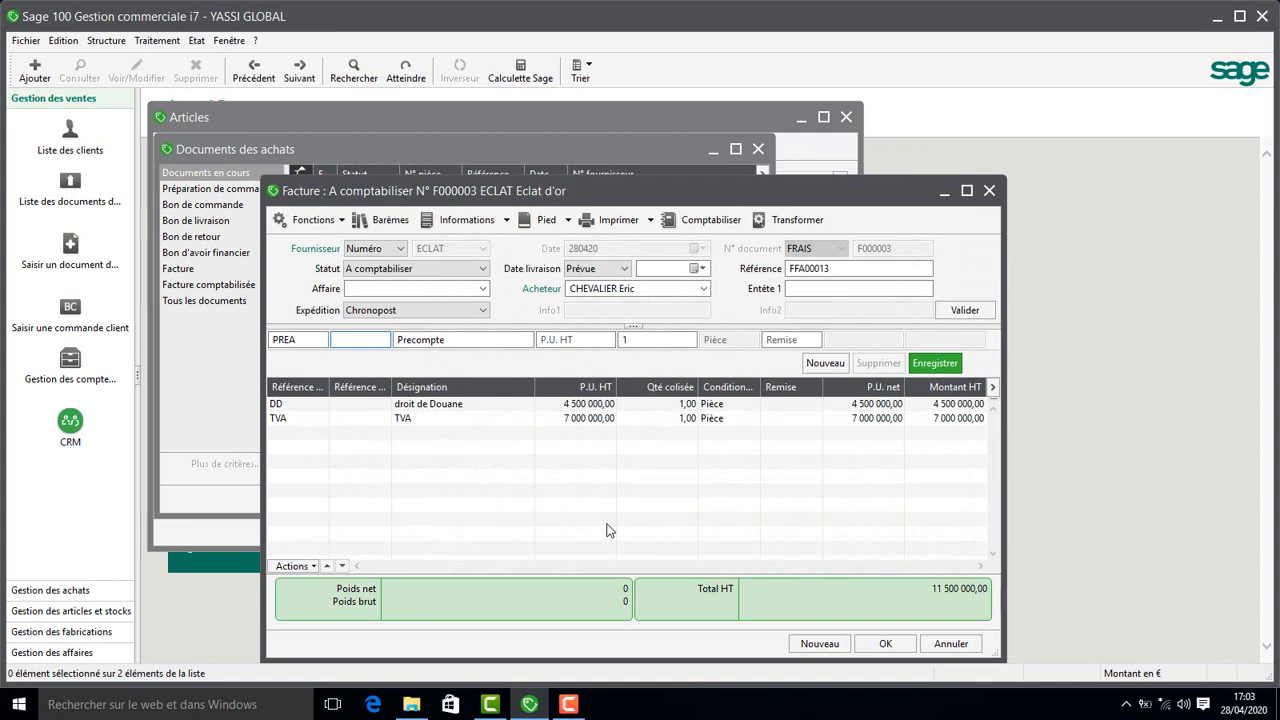
{"action": "key", "text": "Tab"}
{"action": "type", "text": "700000"}
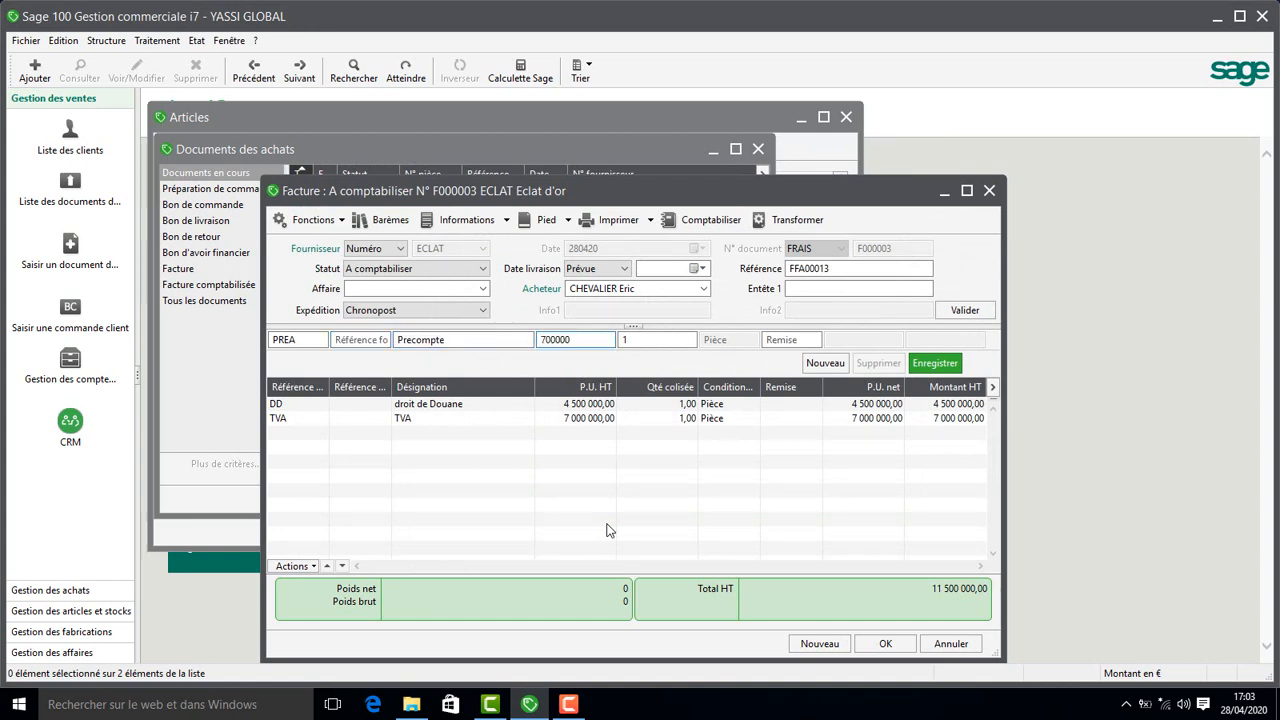
{"action": "key", "text": "Return"}
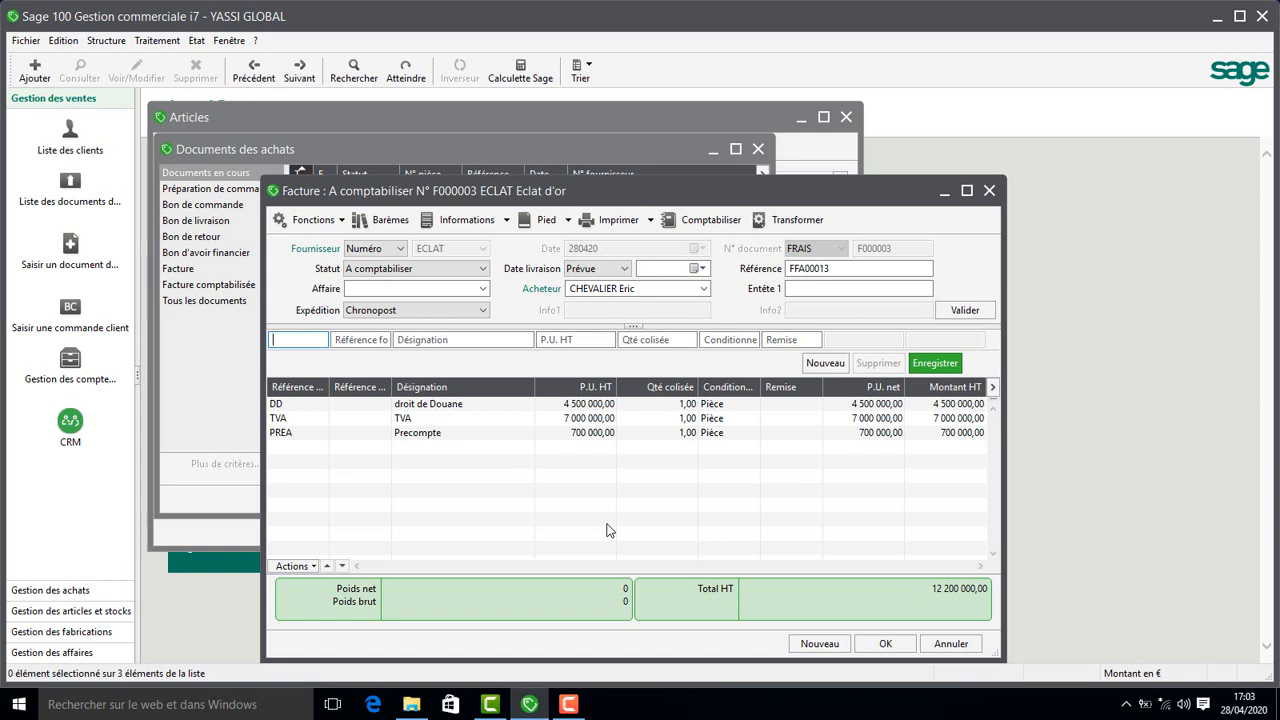
Add a cost line for article AD (autres droit) from the FRAIS D'APPROCHE catalogue with a unit price of 1200000.
{"action": "type", "text": "AU"}
{"action": "key", "text": "Tab"}
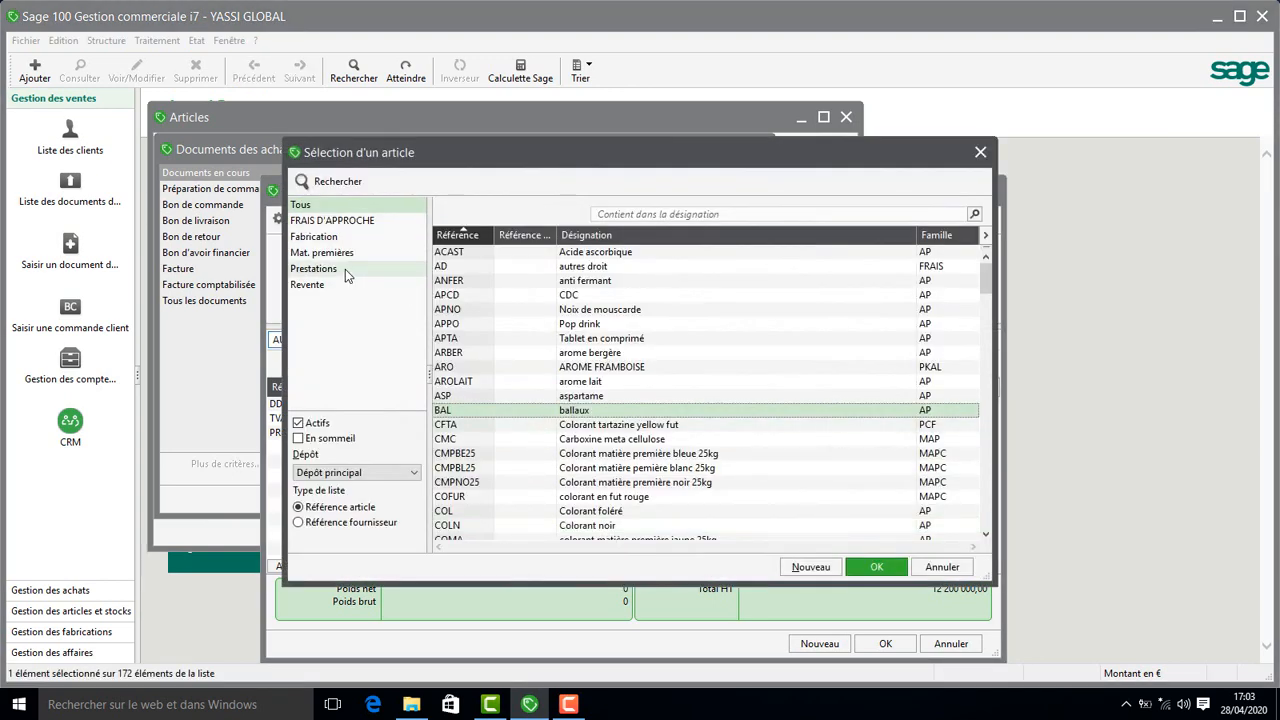
{"action": "left_click", "coordinate": [347, 226]}
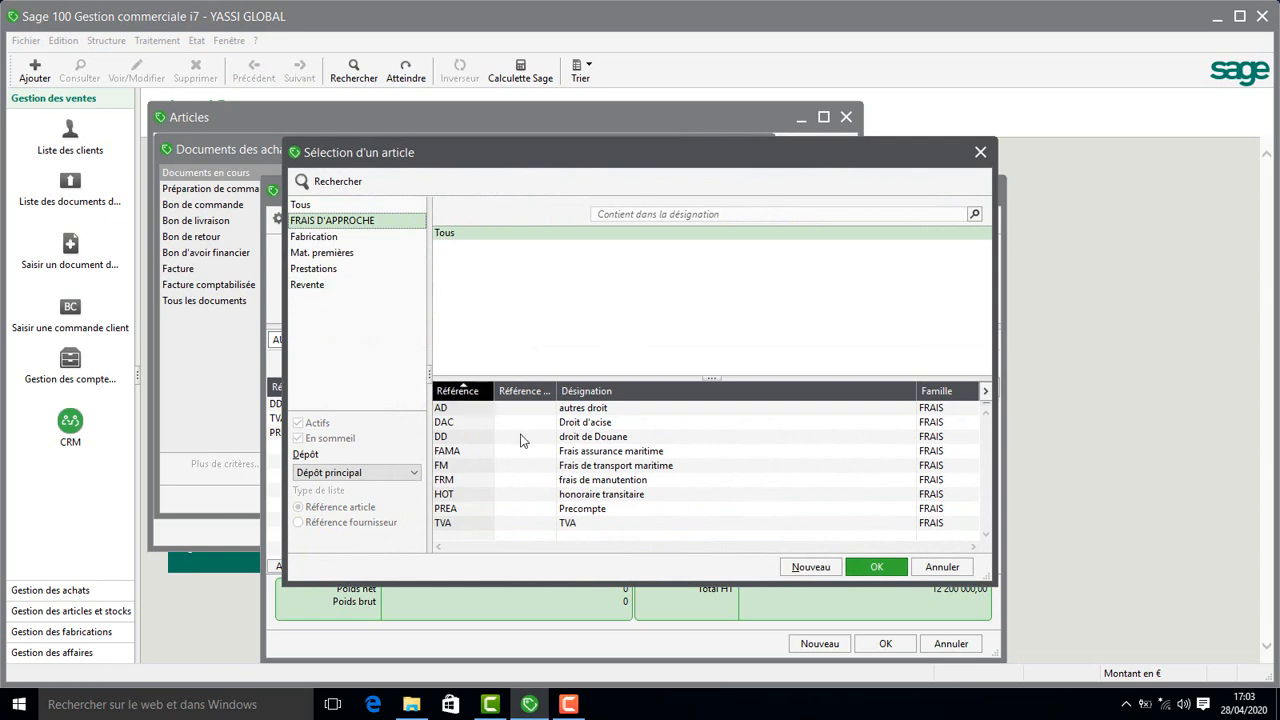
{"action": "double_click", "coordinate": [601, 409]}
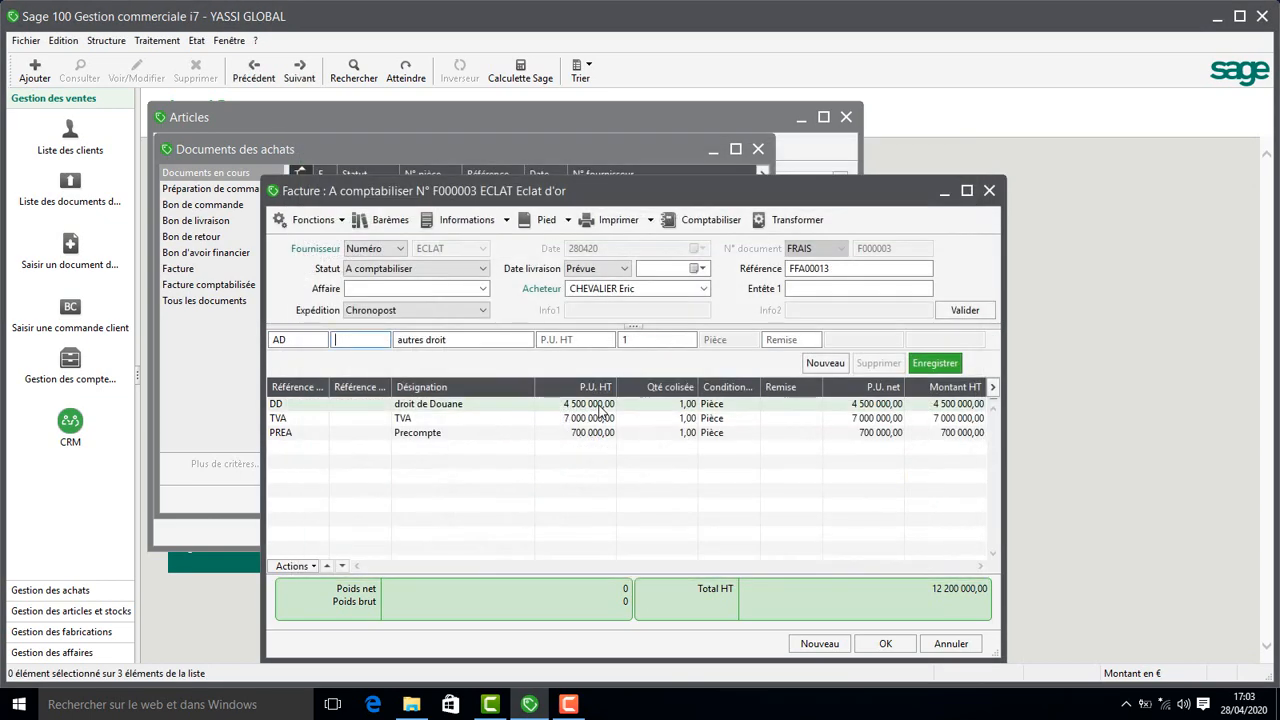
{"action": "left_click", "coordinate": [574, 341]}
{"action": "type", "text": "1200"}
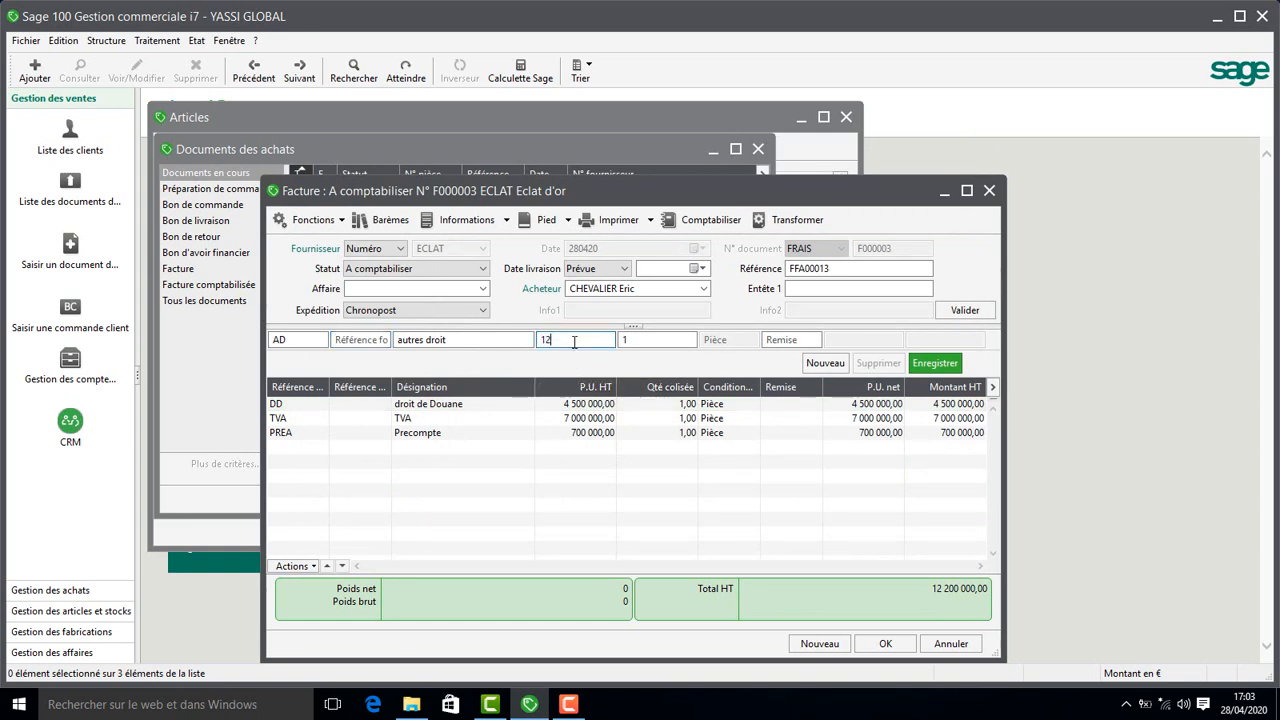
{"action": "type", "text": "000"}
{"action": "key", "text": "Return"}
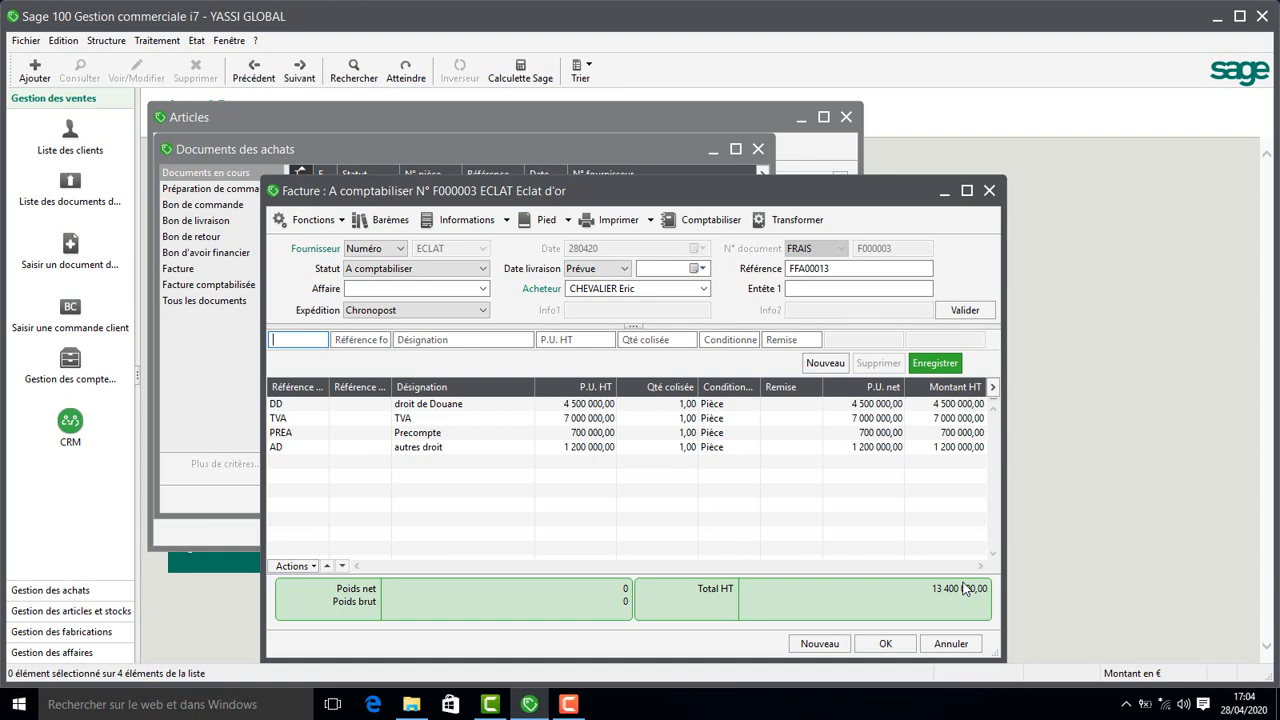
Add a cost line for article HOT (honoraire transitaire) from the FRAIS D'APPROCHE catalogue with a unit price of 500000.
{"action": "type", "text": "FA"}
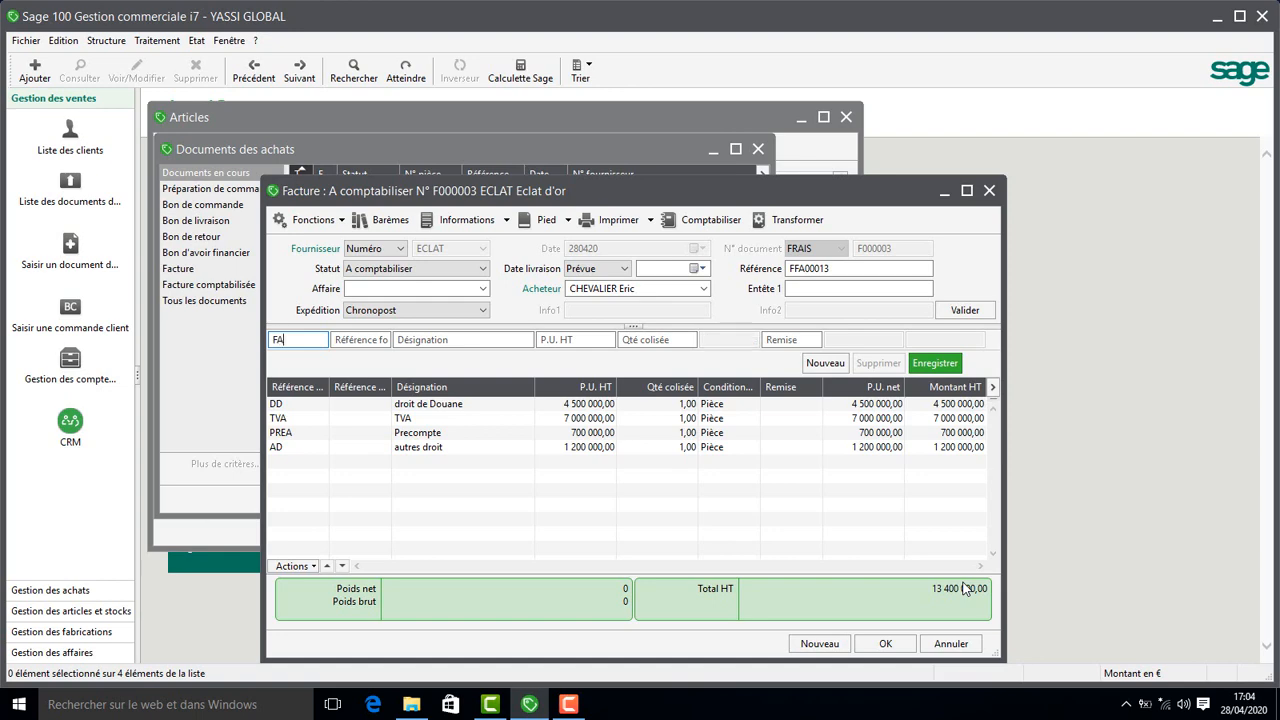
{"action": "key", "text": "Tab"}
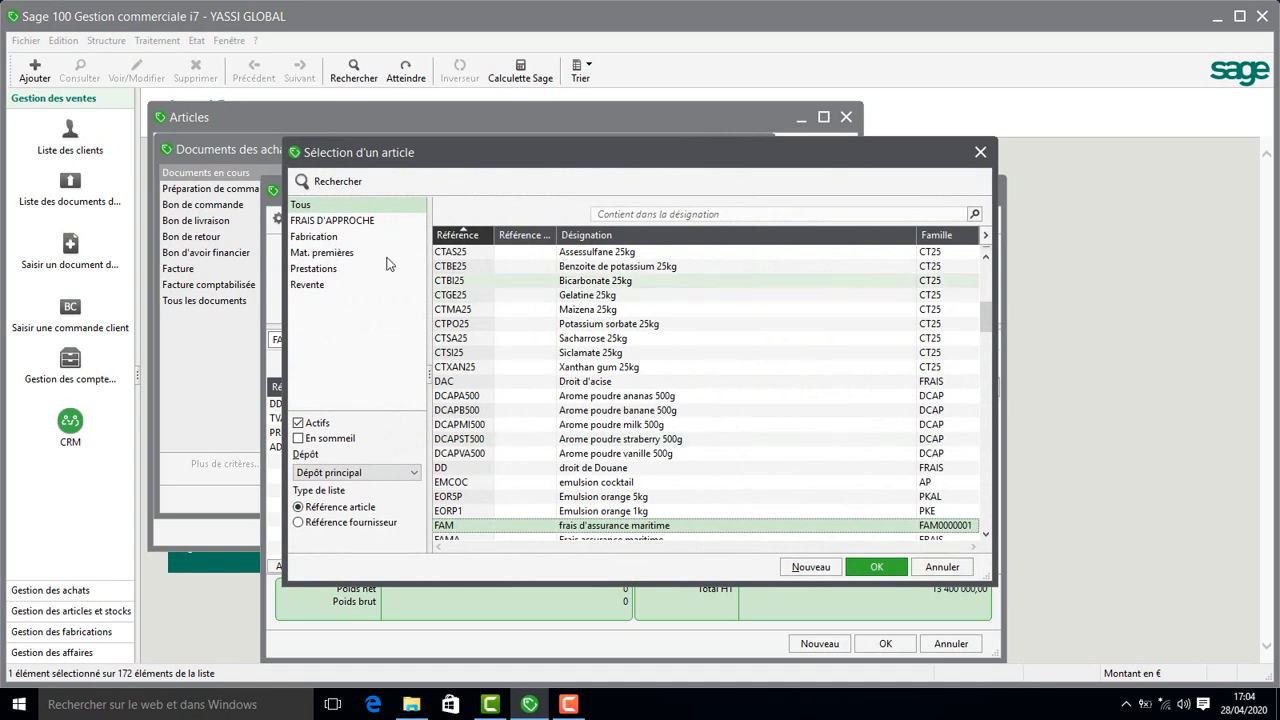
{"action": "left_click", "coordinate": [358, 222]}
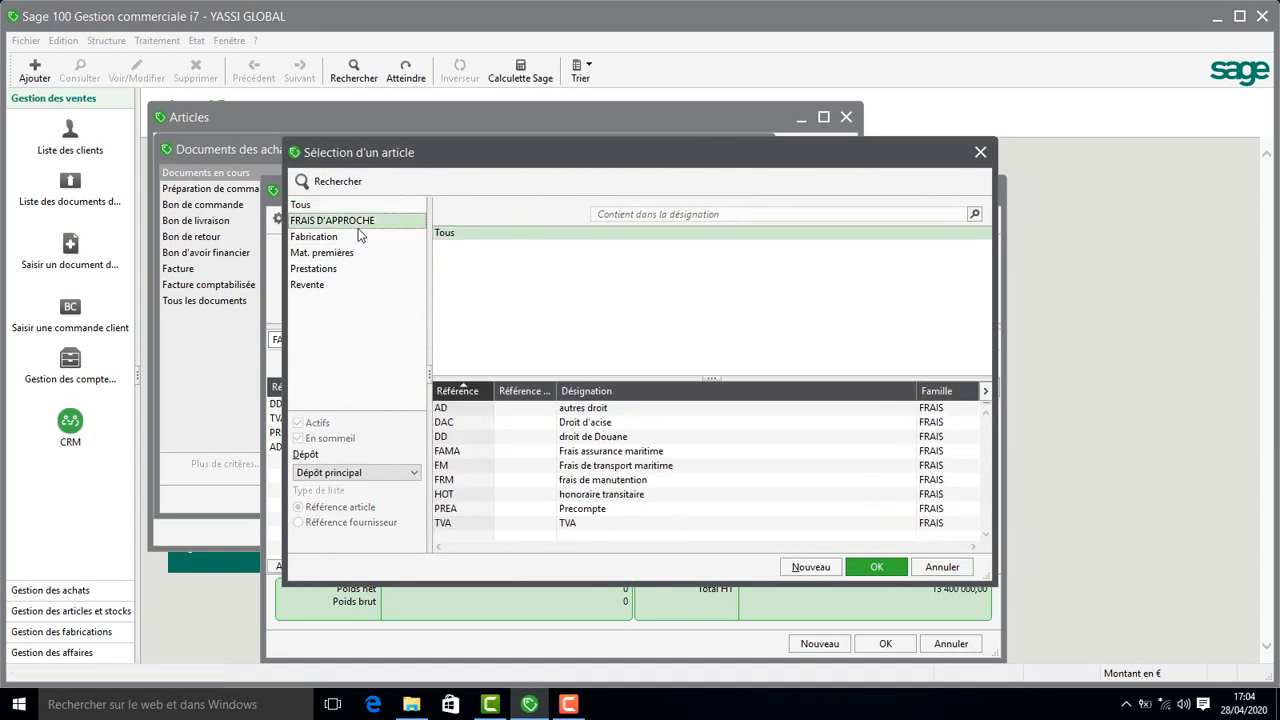
{"action": "double_click", "coordinate": [599, 495]}
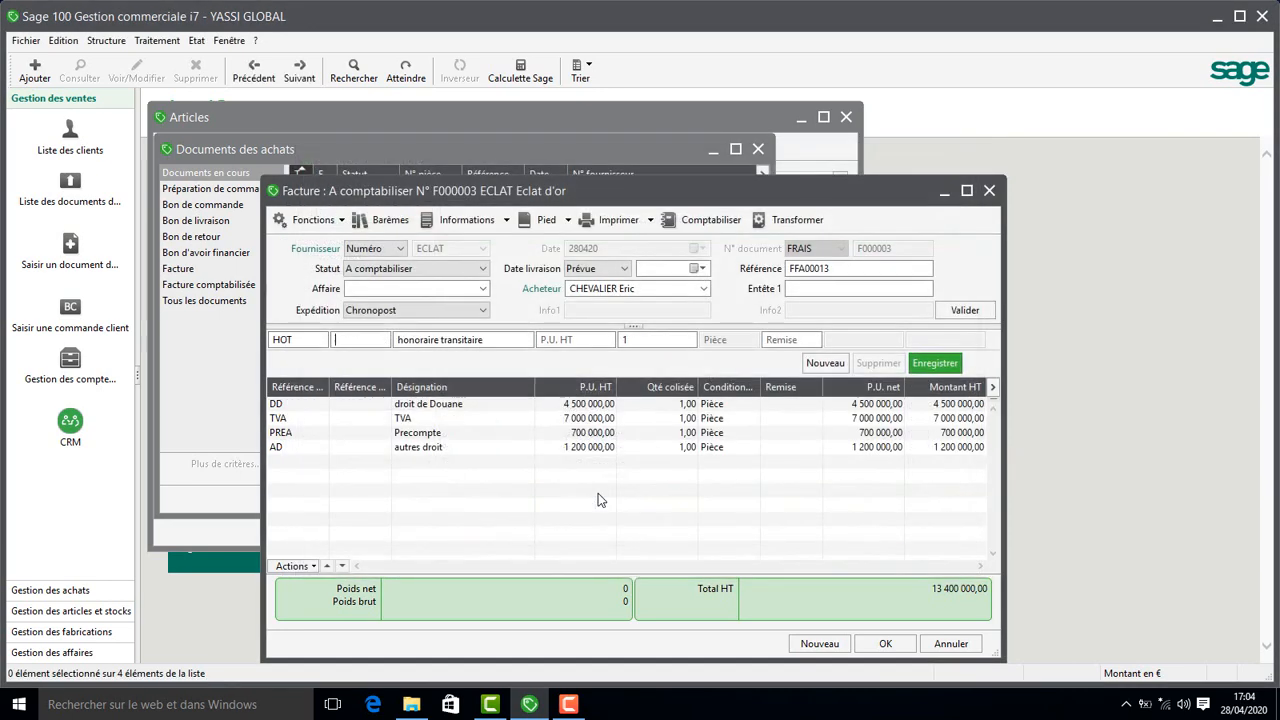
{"action": "left_click", "coordinate": [566, 341]}
{"action": "type", "text": "5"}
{"action": "type", "text": "00000"}
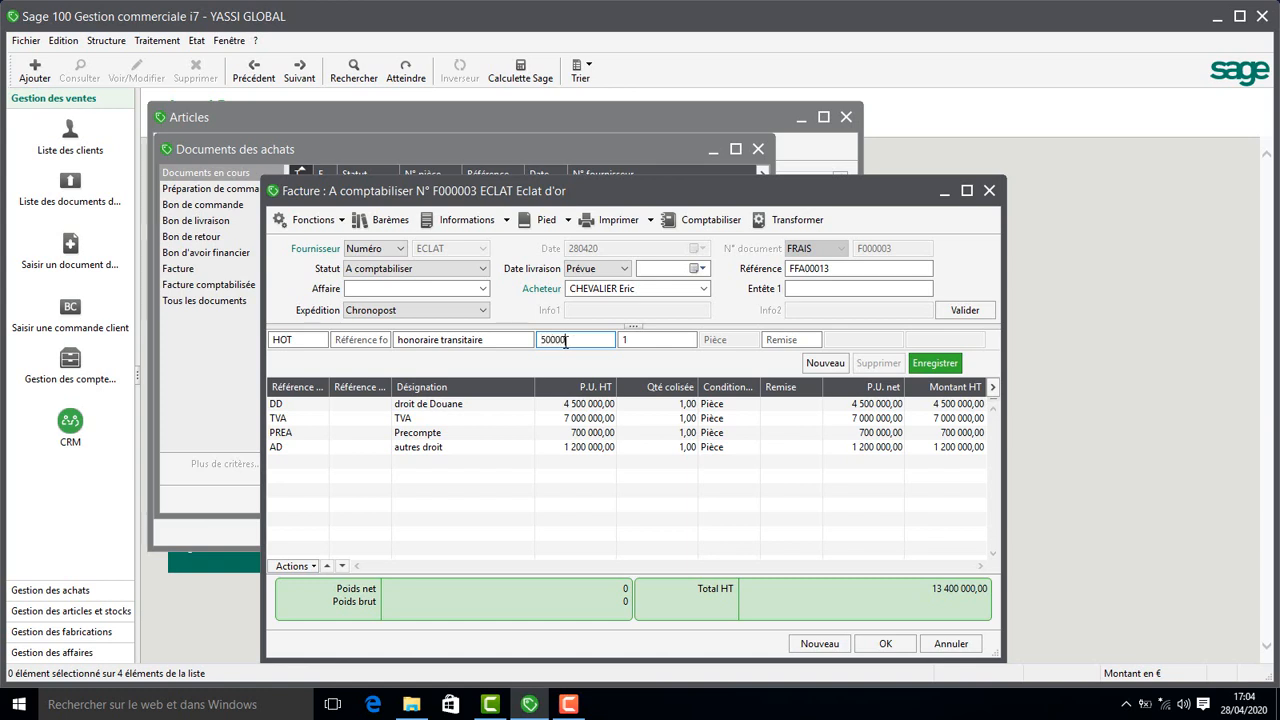
{"action": "key", "text": "Return"}
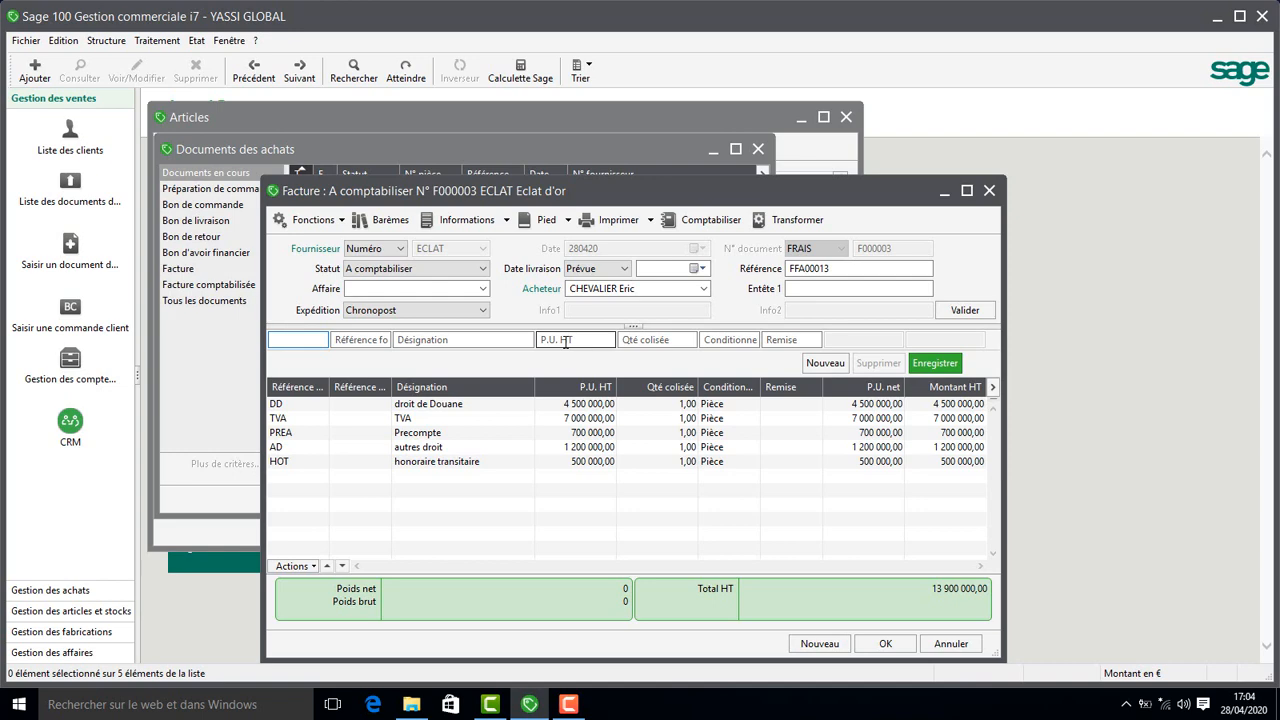
Add a cost line for article FRM (frais de manutention) with a unit price of 600000, and validate the ECLAT invoice.
{"action": "type", "text": "FF"}
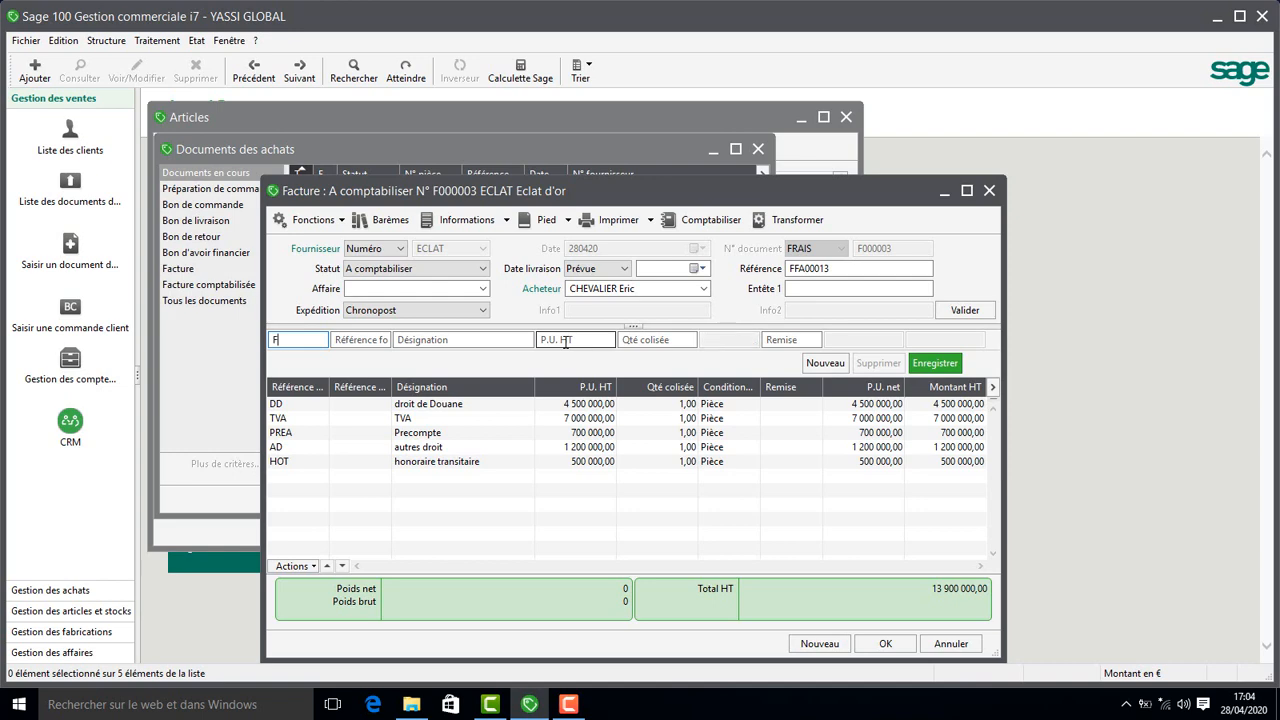
{"action": "key", "text": "Tab"}
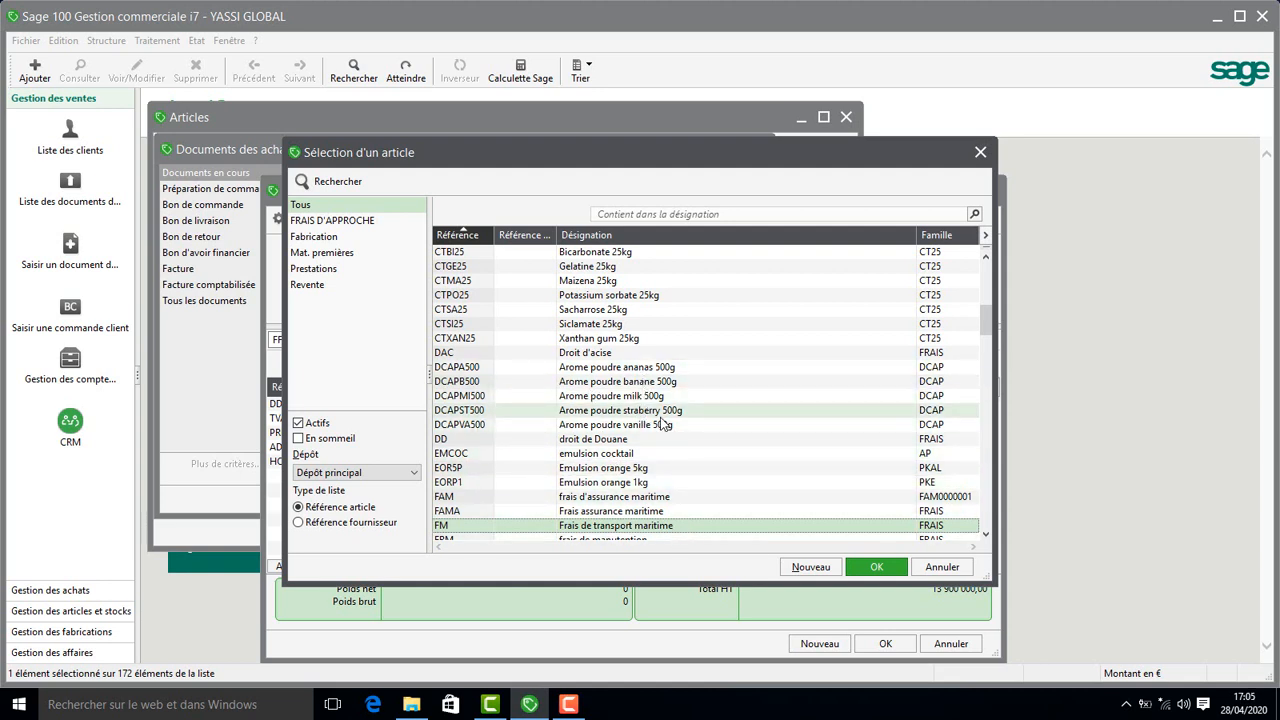
{"action": "left_click", "coordinate": [352, 221]}
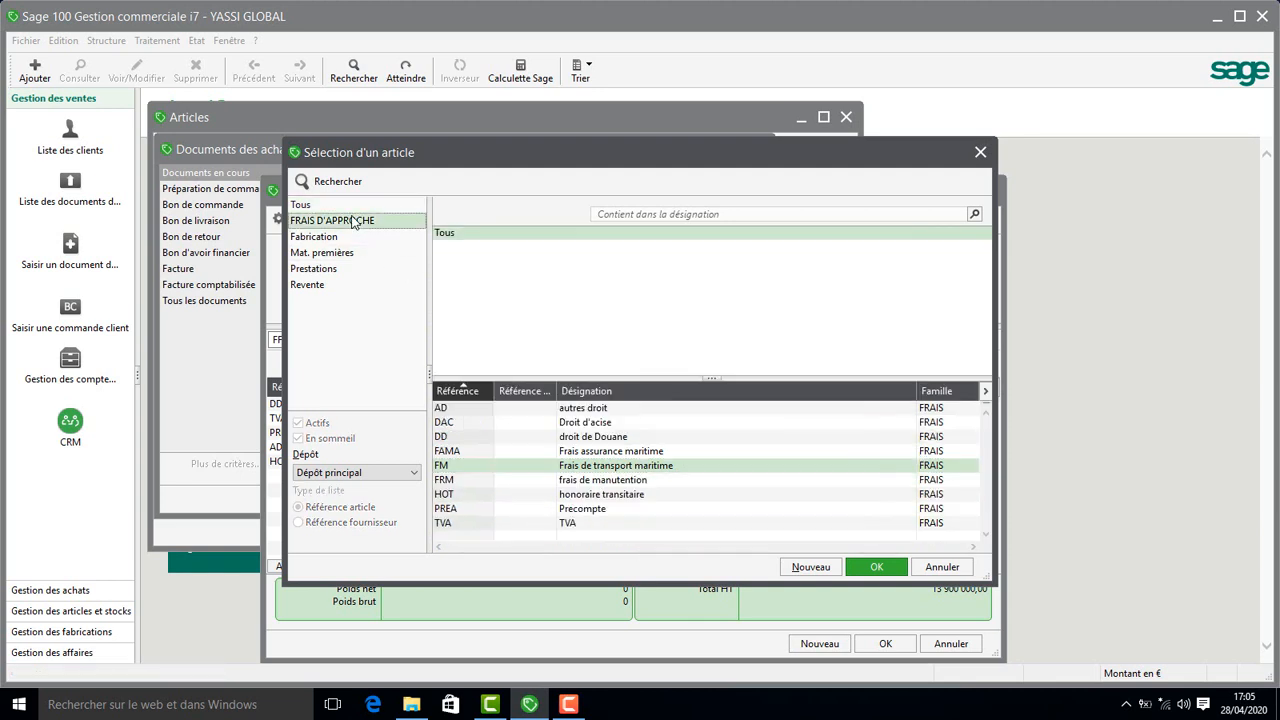
{"action": "double_click", "coordinate": [598, 483]}
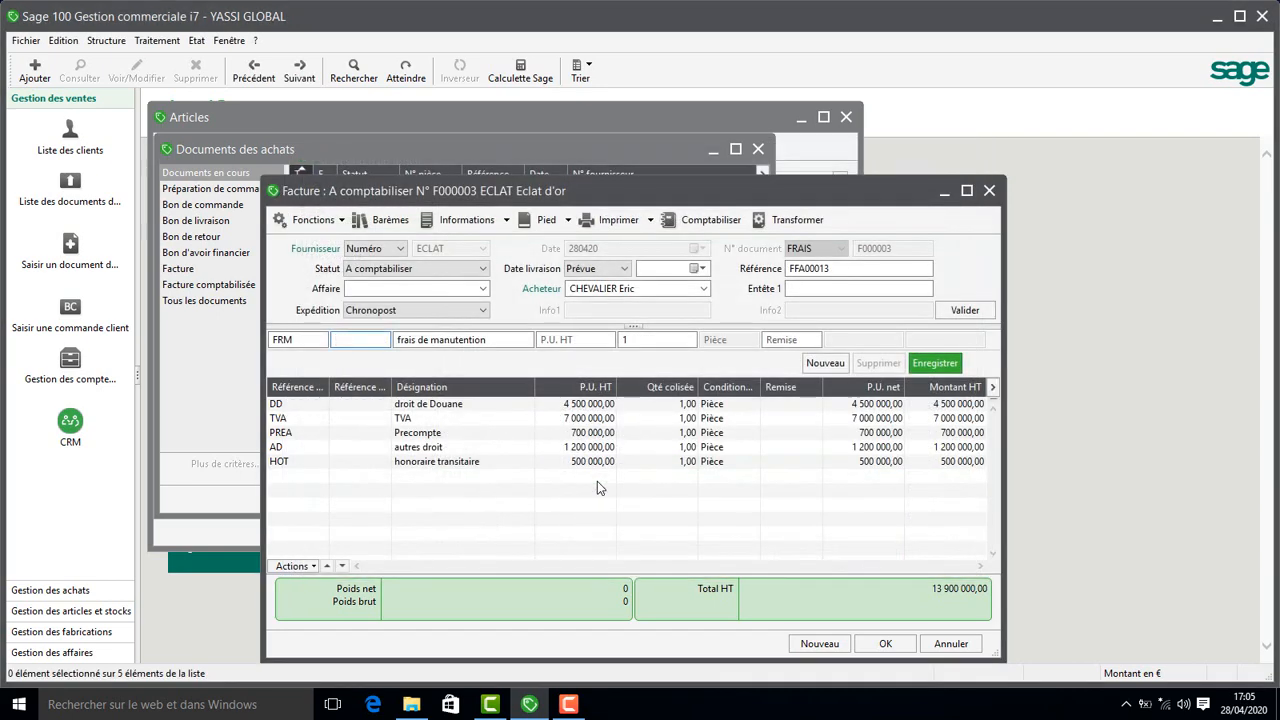
{"action": "key", "text": "Tab"}
{"action": "key", "text": "Tab"}
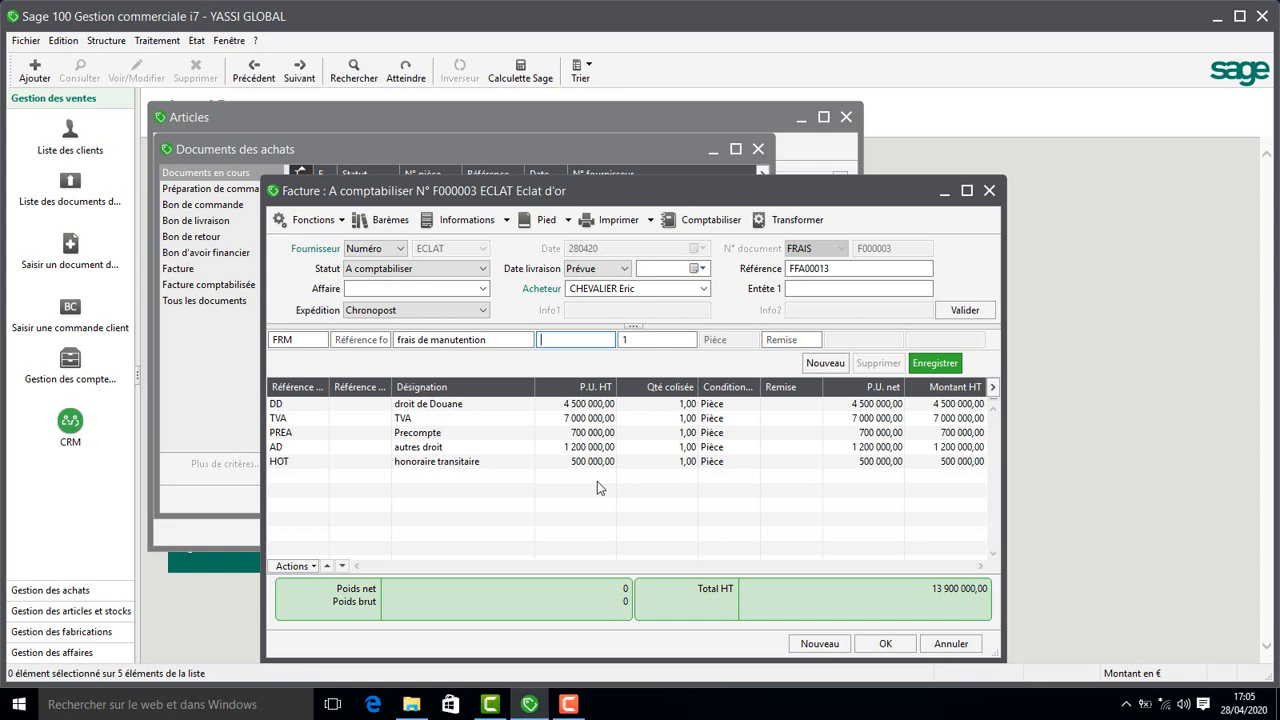
{"action": "type", "text": "600000"}
{"action": "key", "text": "Return"}
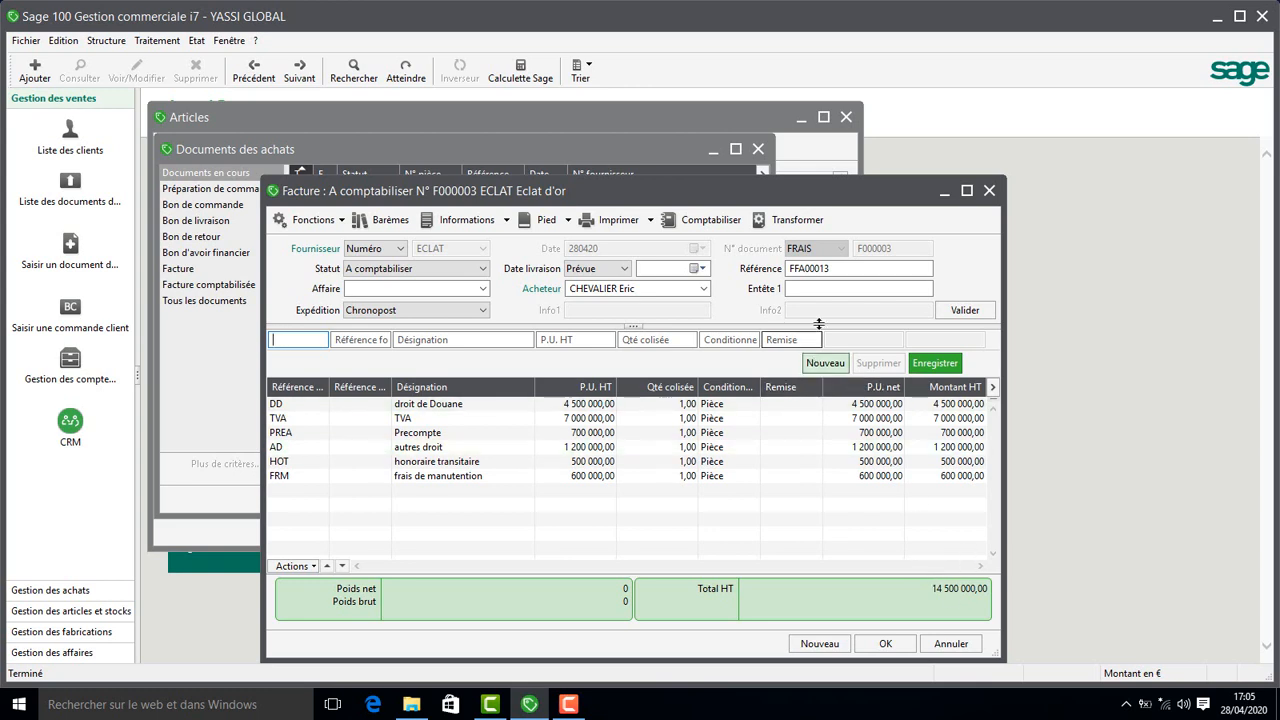
{"action": "left_click", "coordinate": [802, 268]}
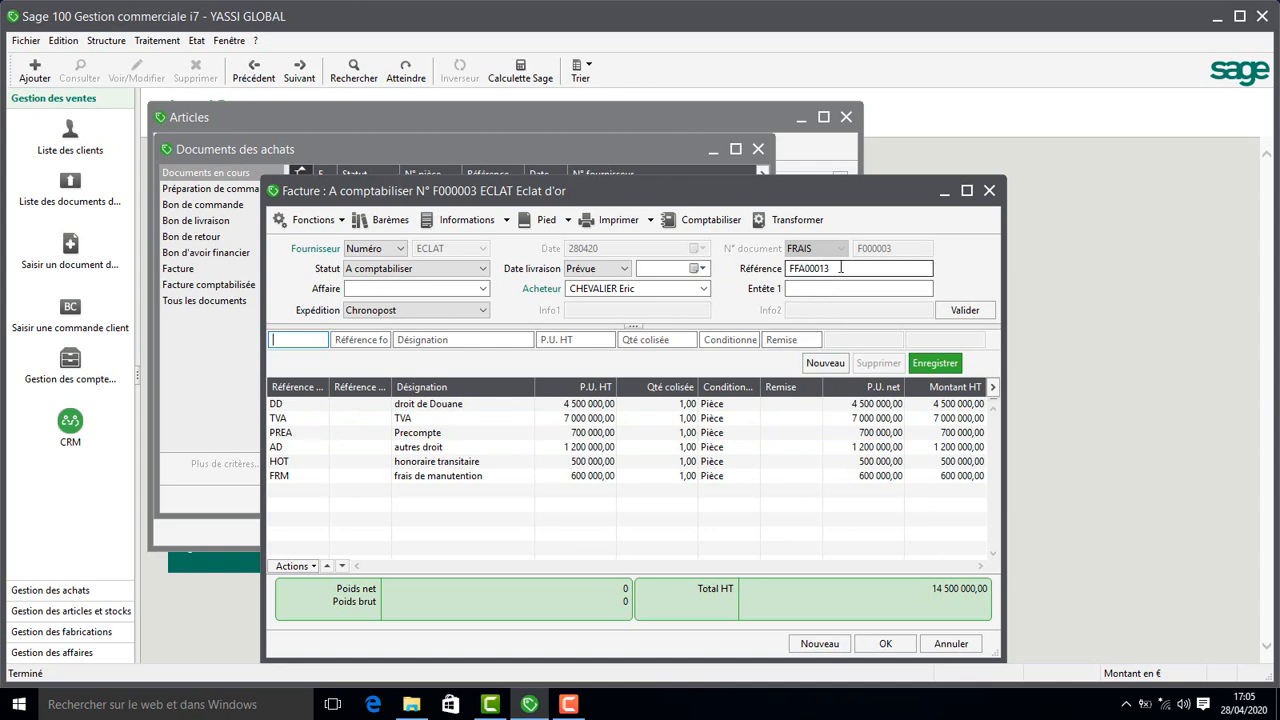
{"action": "left_click", "coordinate": [889, 643]}
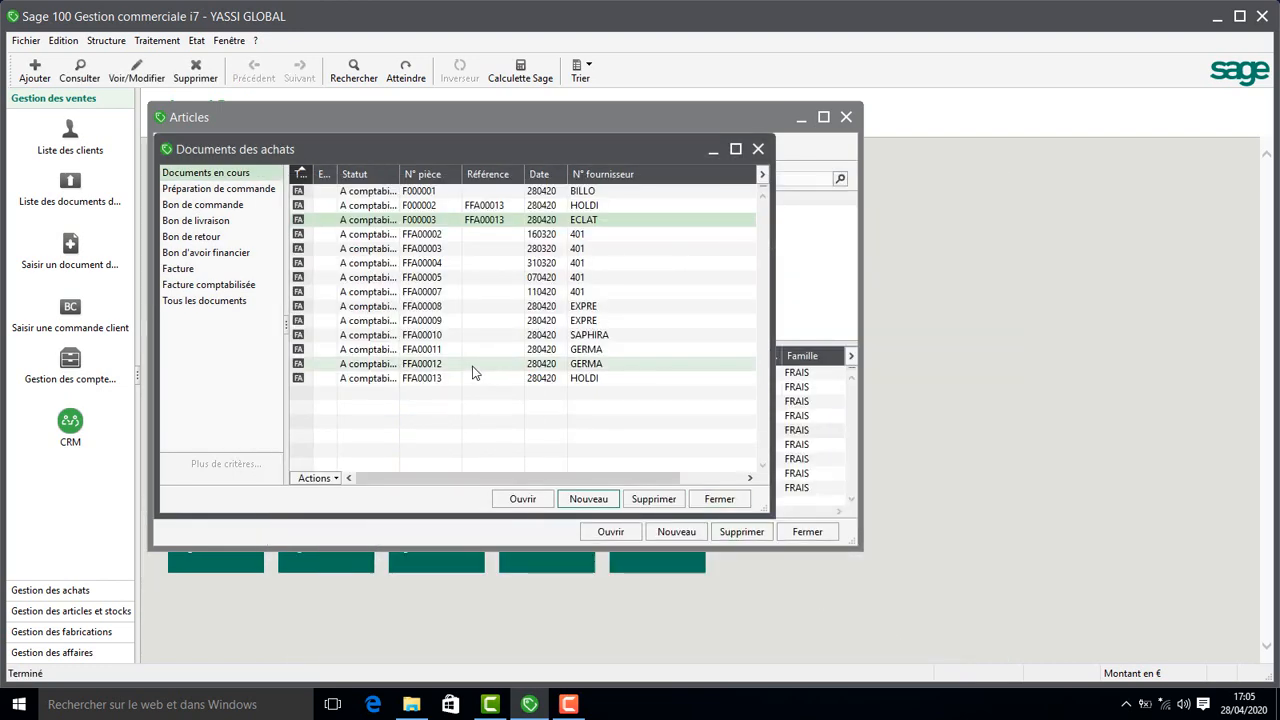
Reopen HOLDI invoice FFA00013, check the shipping cost and totals in its footer, and close the invoice.
{"action": "left_click", "coordinate": [470, 380]}
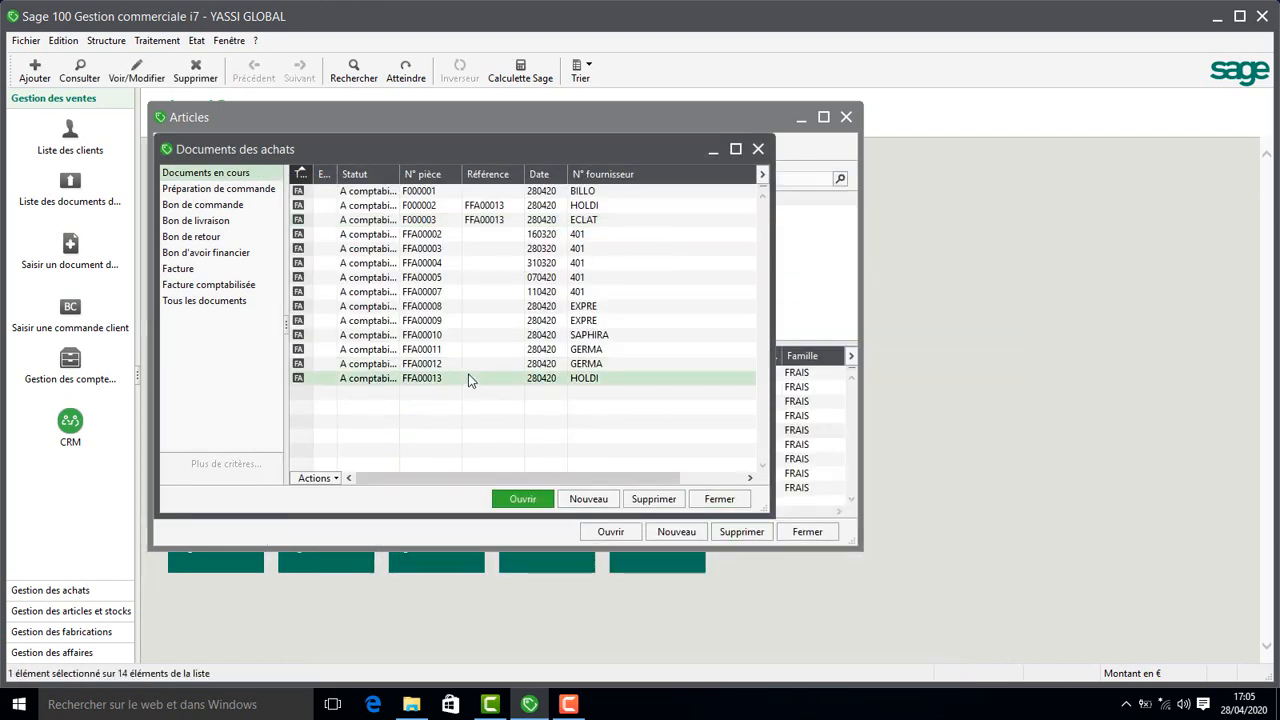
{"action": "double_click", "coordinate": [470, 380]}
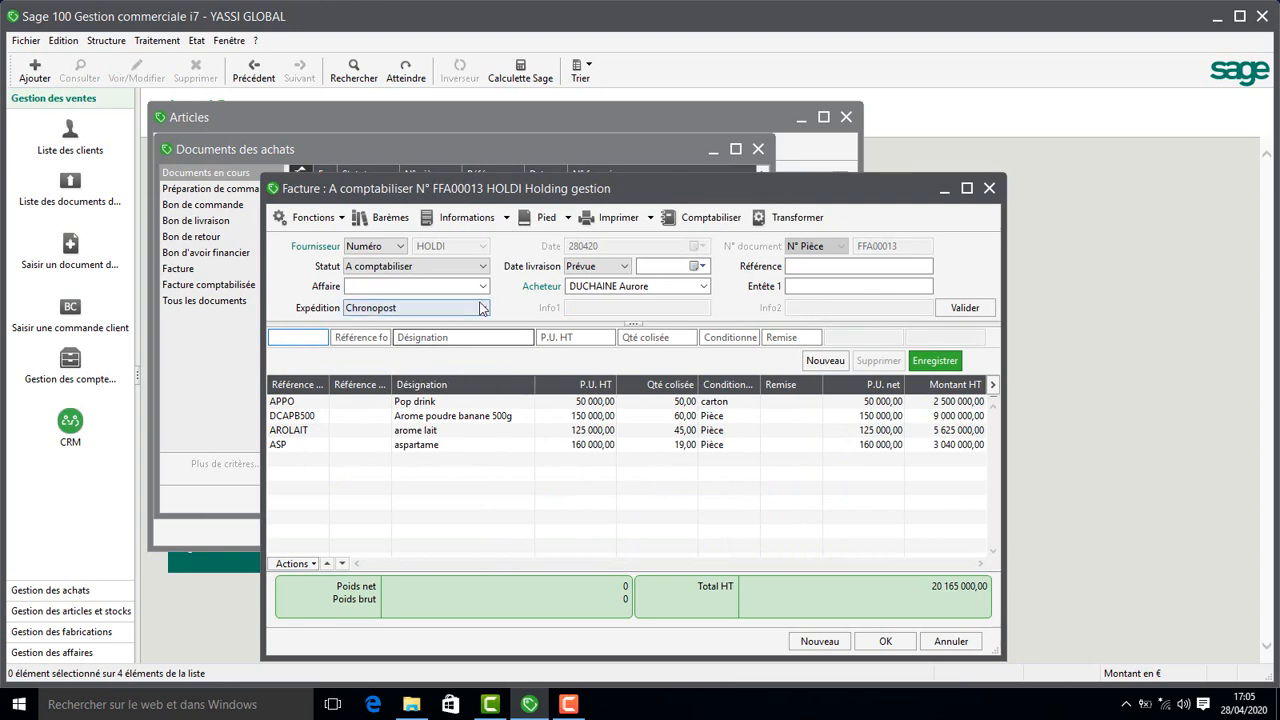
{"action": "left_click", "coordinate": [546, 219]}
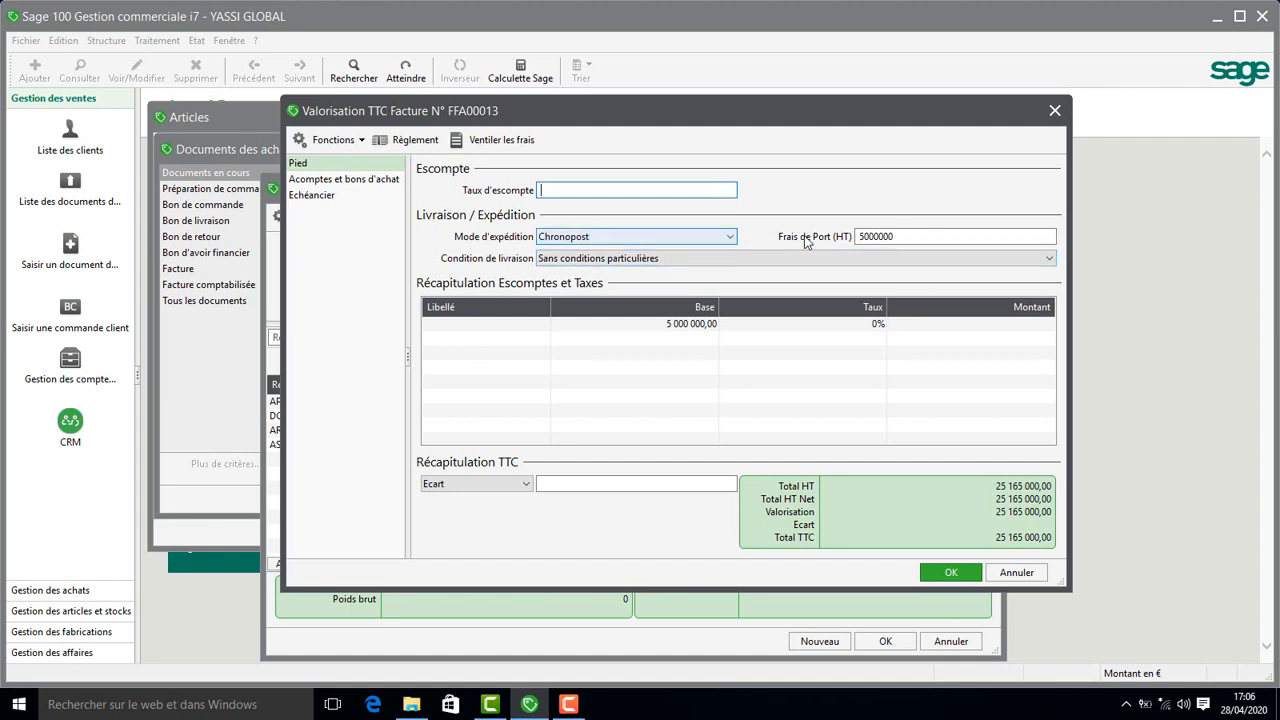
{"action": "left_click", "coordinate": [860, 236]}
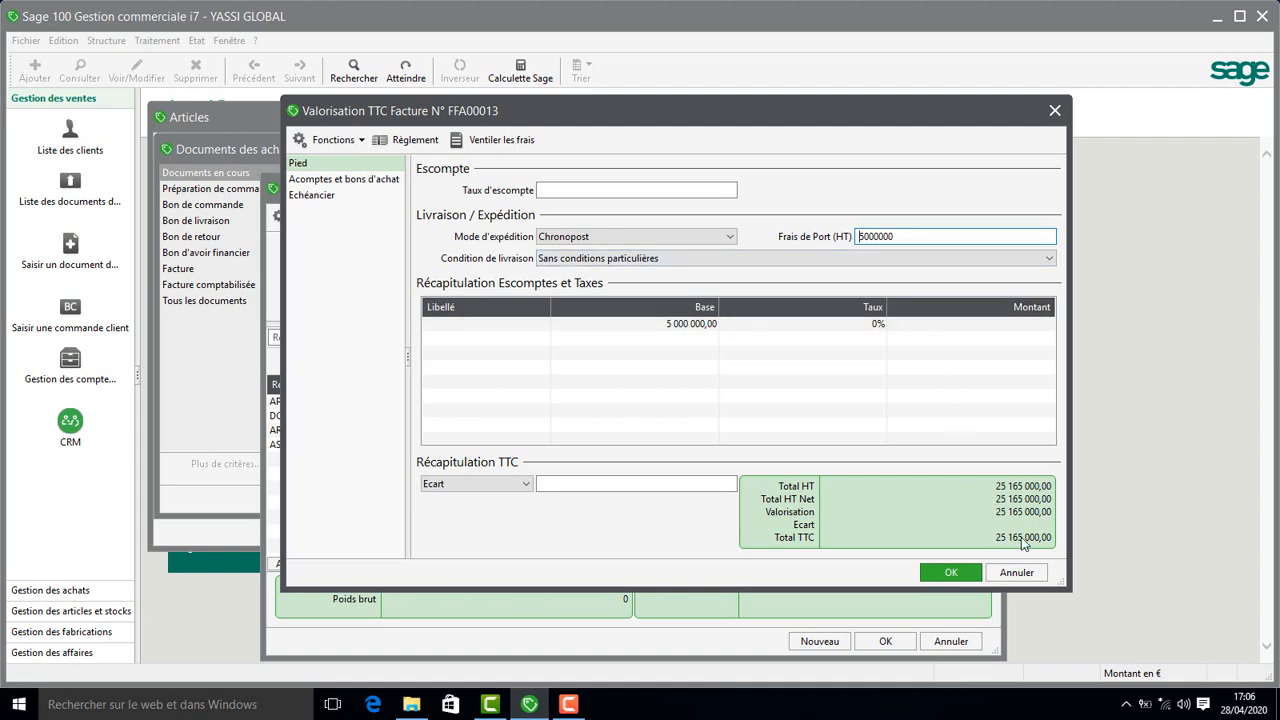
{"action": "left_click", "coordinate": [951, 573]}
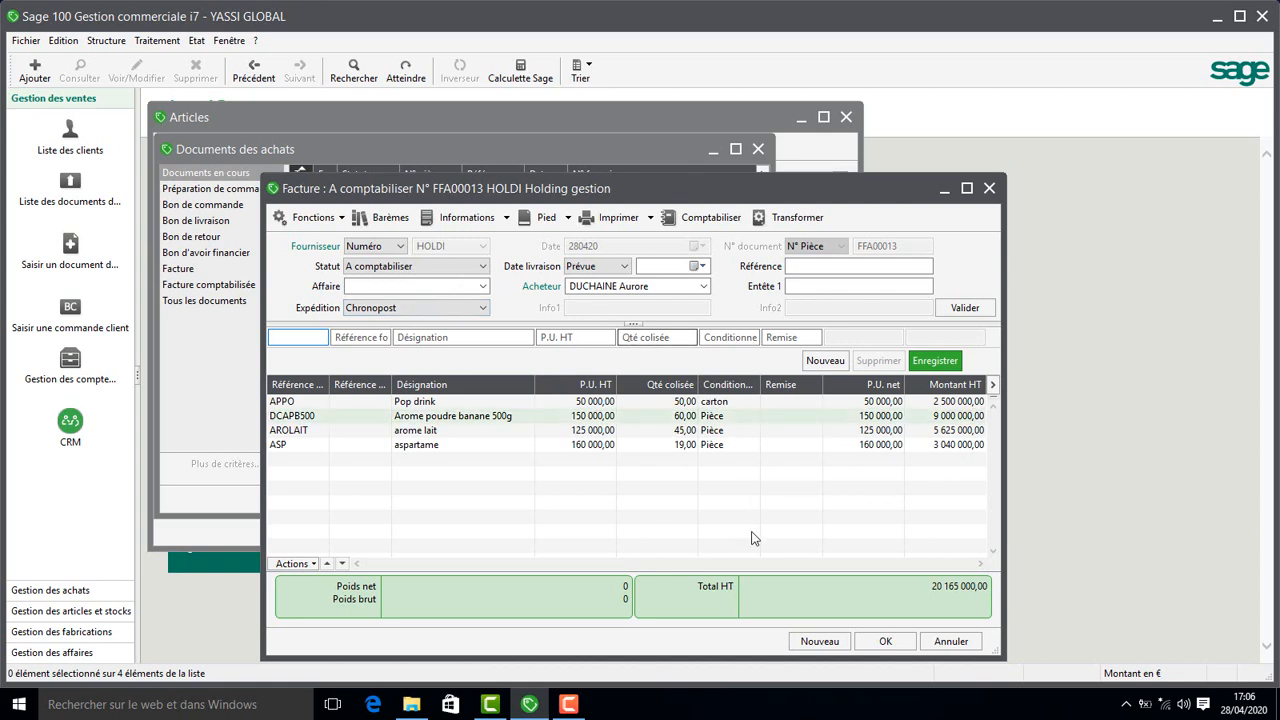
{"action": "left_click", "coordinate": [885, 641]}
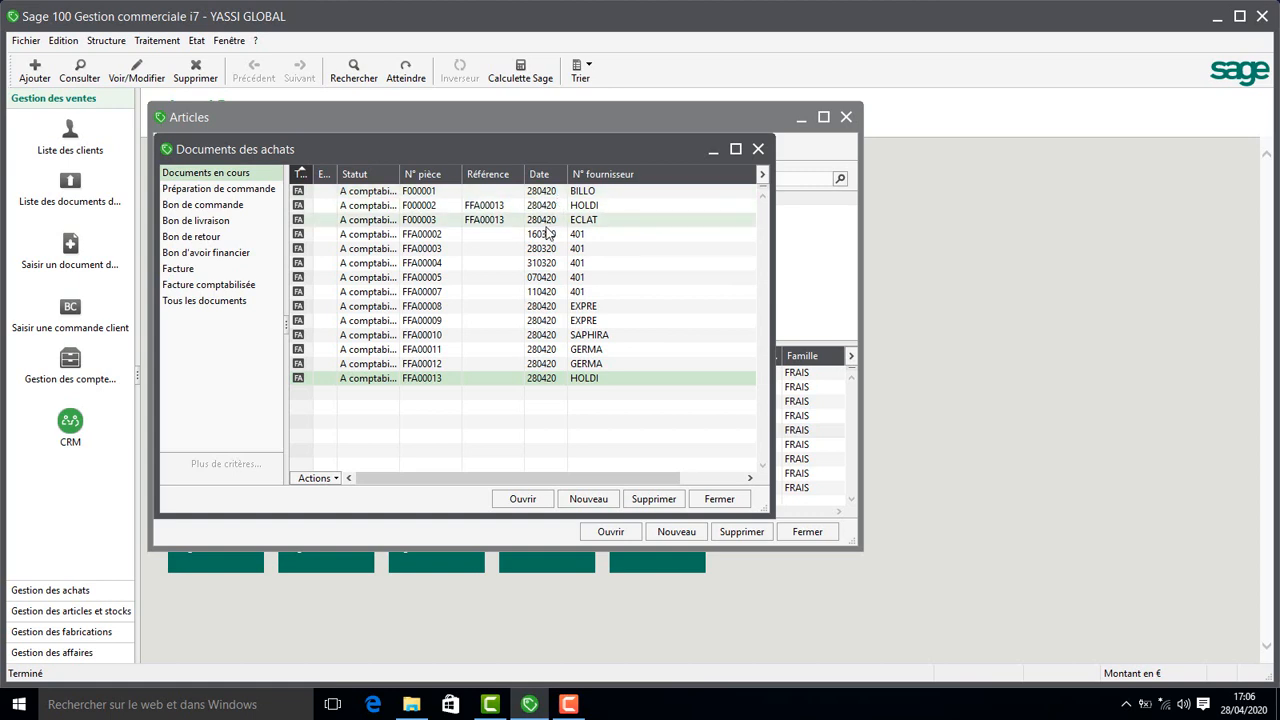
Open ECLAT invoice F000003, review its approach-cost lines and total, and close the invoice.
{"action": "left_click", "coordinate": [455, 220]}
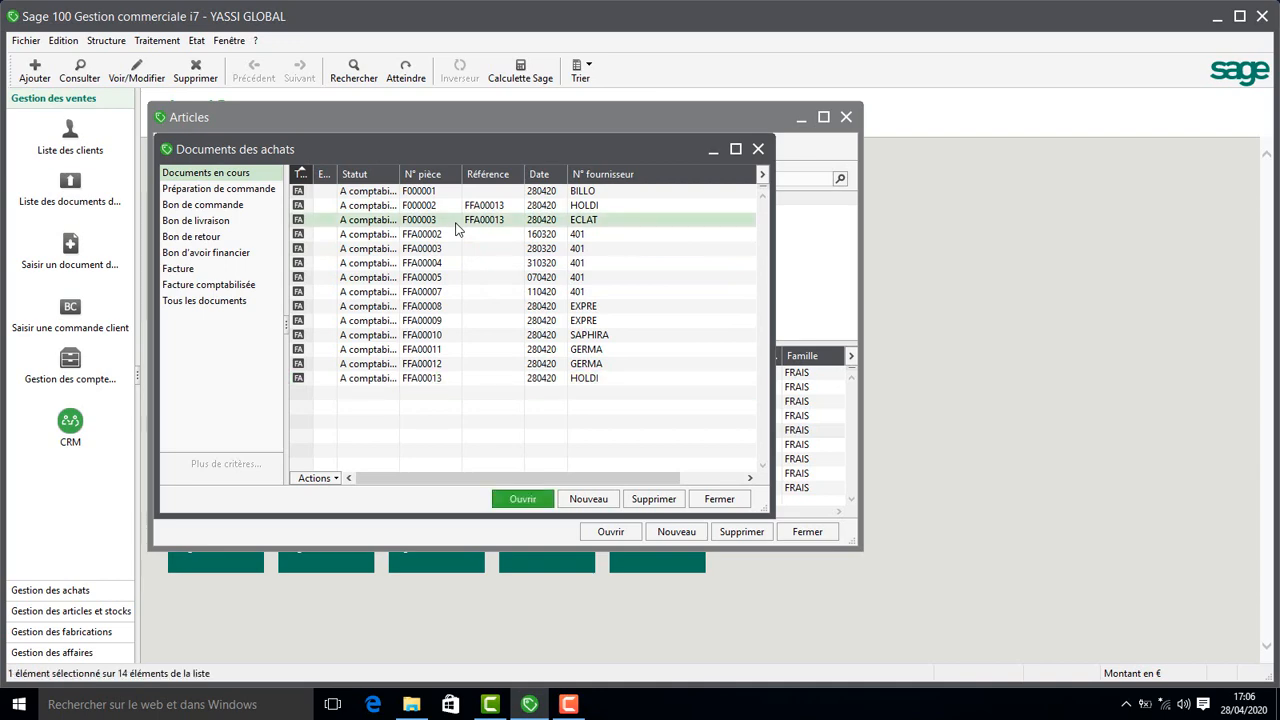
{"action": "double_click", "coordinate": [455, 224]}
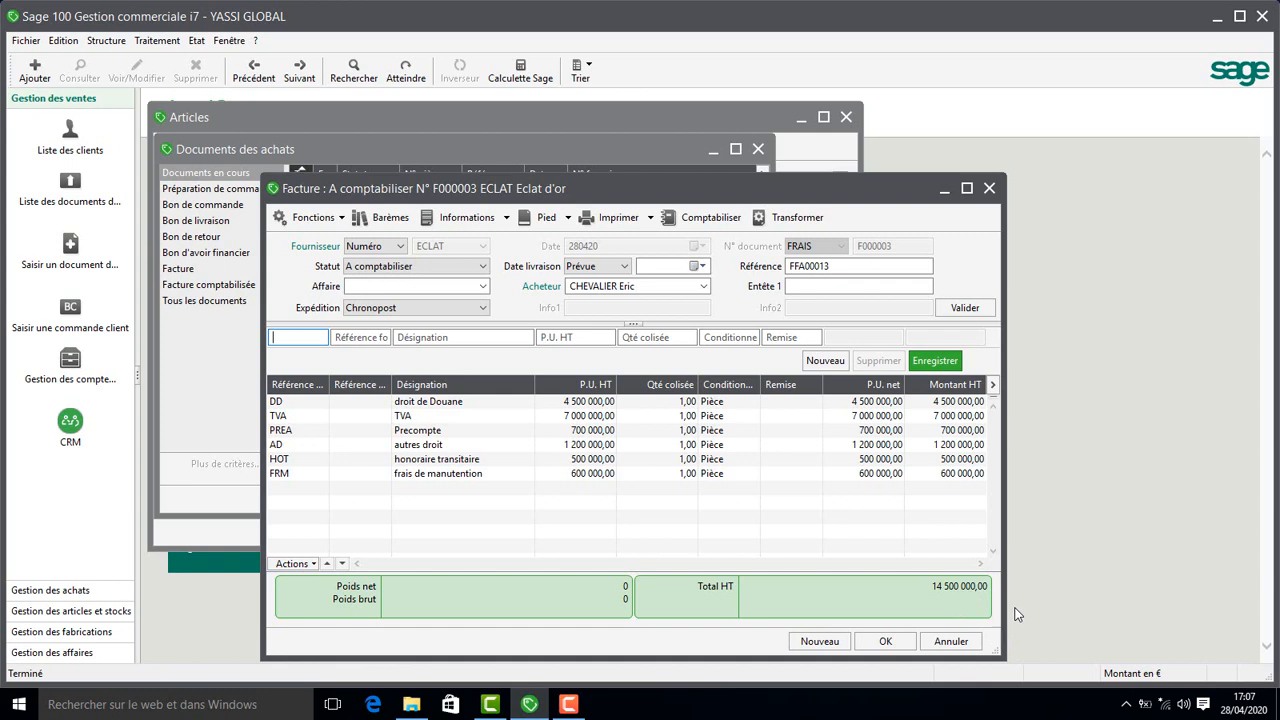
{"action": "left_click", "coordinate": [888, 642]}
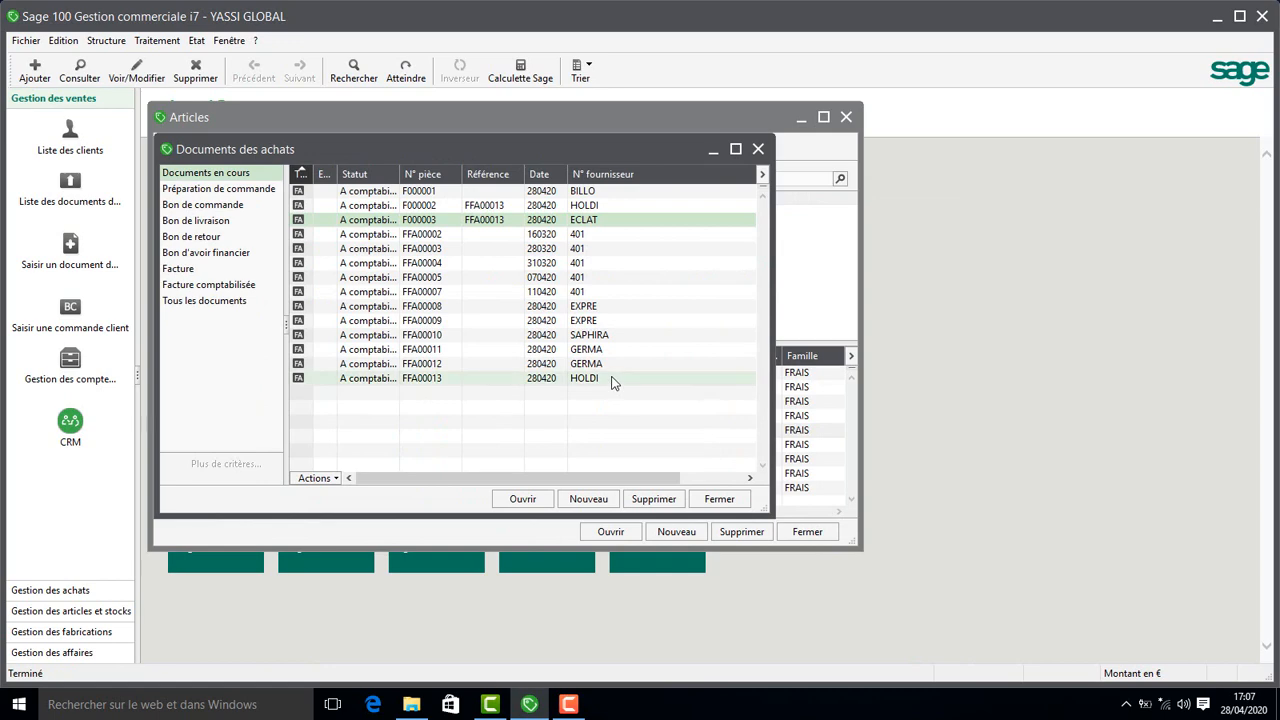
Reopen HOLDI invoice FFA00013 and check the shipping cost and totals in its footer.
{"action": "left_click", "coordinate": [612, 378]}
{"action": "double_click", "coordinate": [612, 378]}
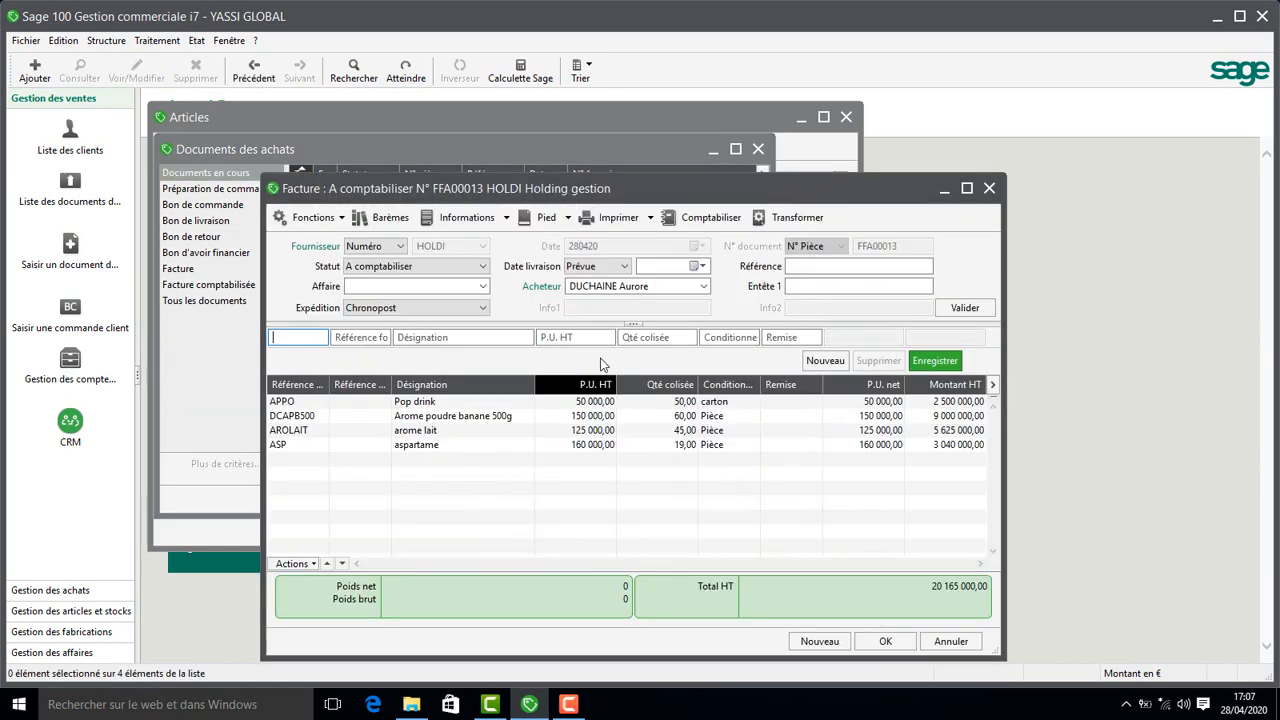
{"action": "left_click", "coordinate": [556, 226]}
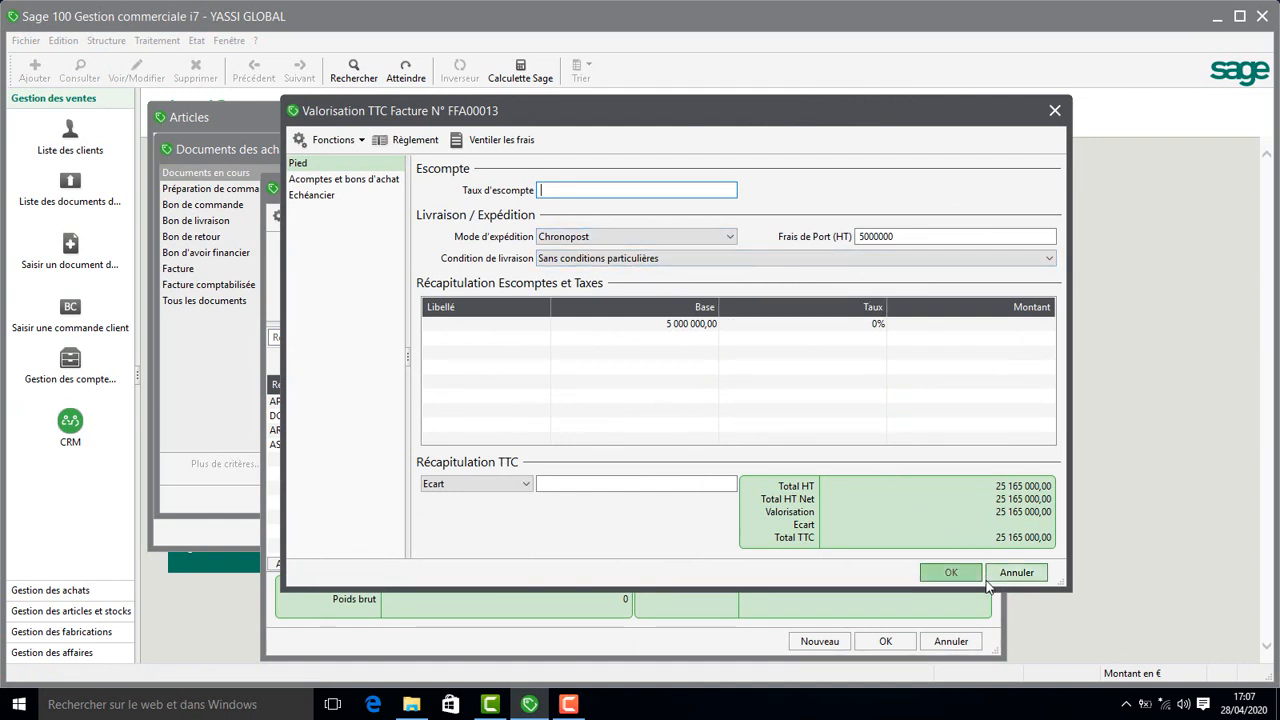
{"action": "left_click", "coordinate": [960, 572]}
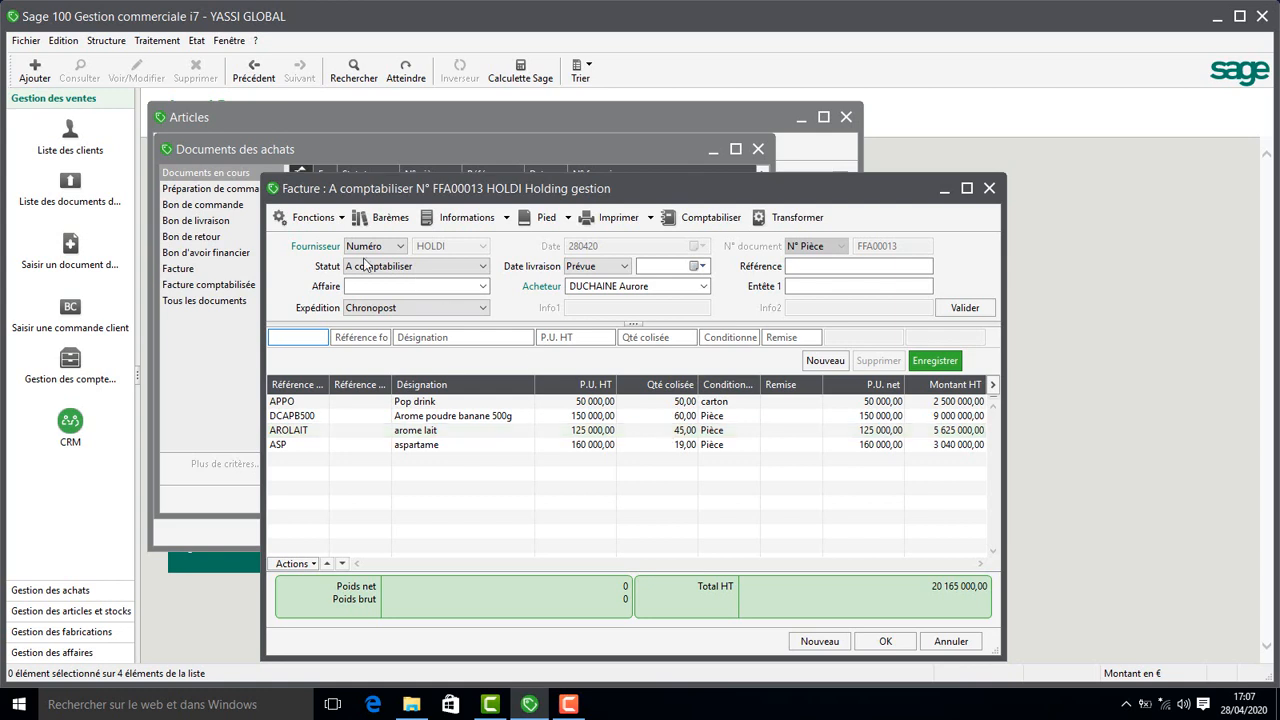
Start the cost allocation (Frais) from the HOLDI invoice and select the Facture document FFA00013 as the one receiving the costs.
{"action": "left_click", "coordinate": [340, 220]}
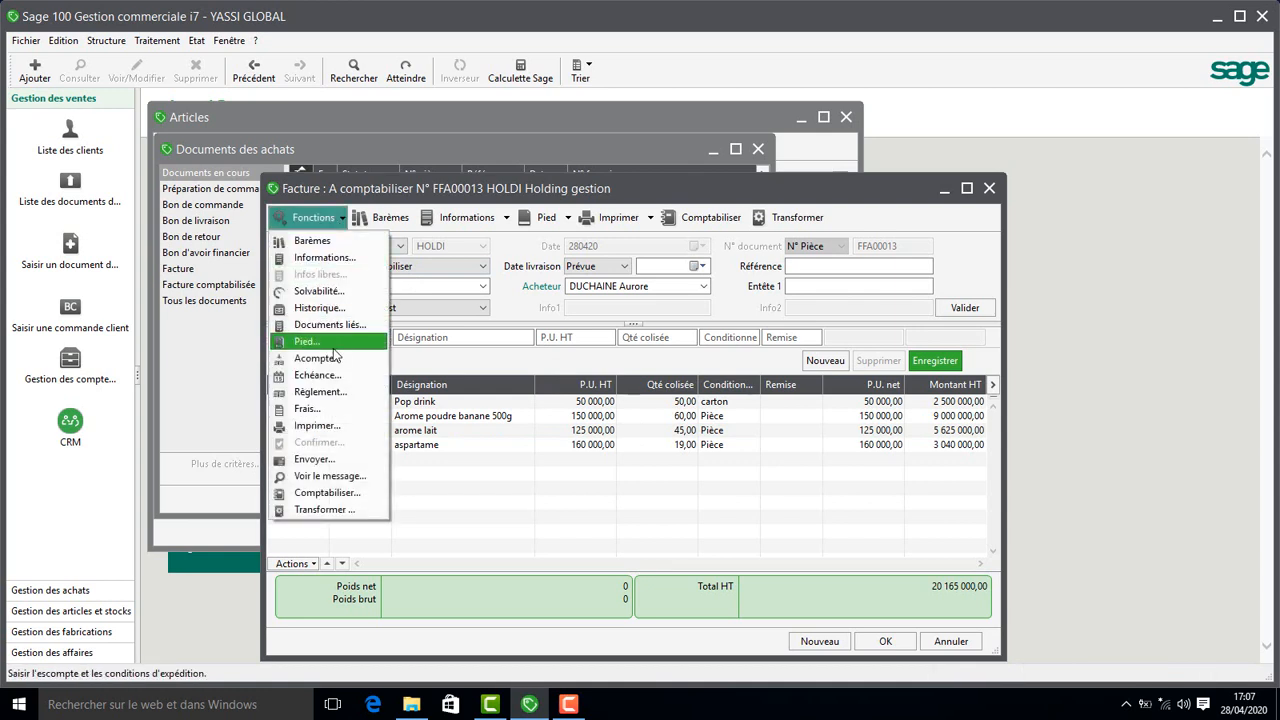
{"action": "left_click", "coordinate": [334, 410]}
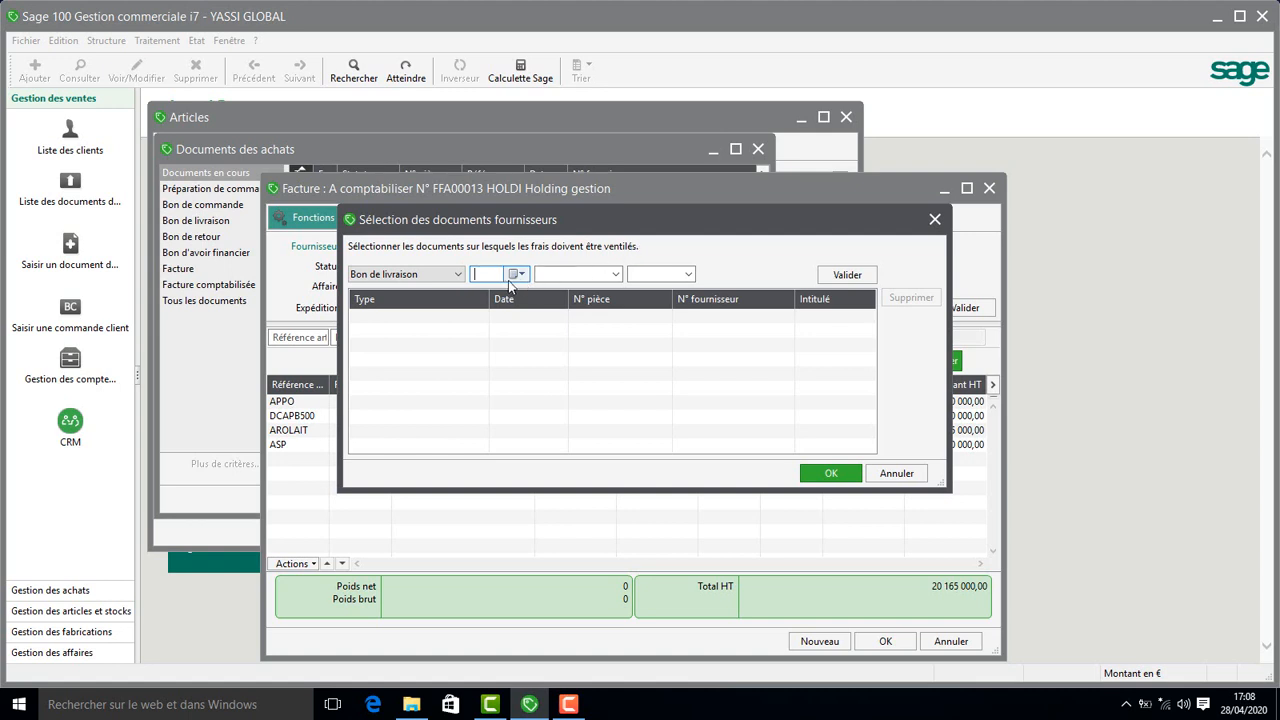
{"action": "left_click", "coordinate": [459, 274]}
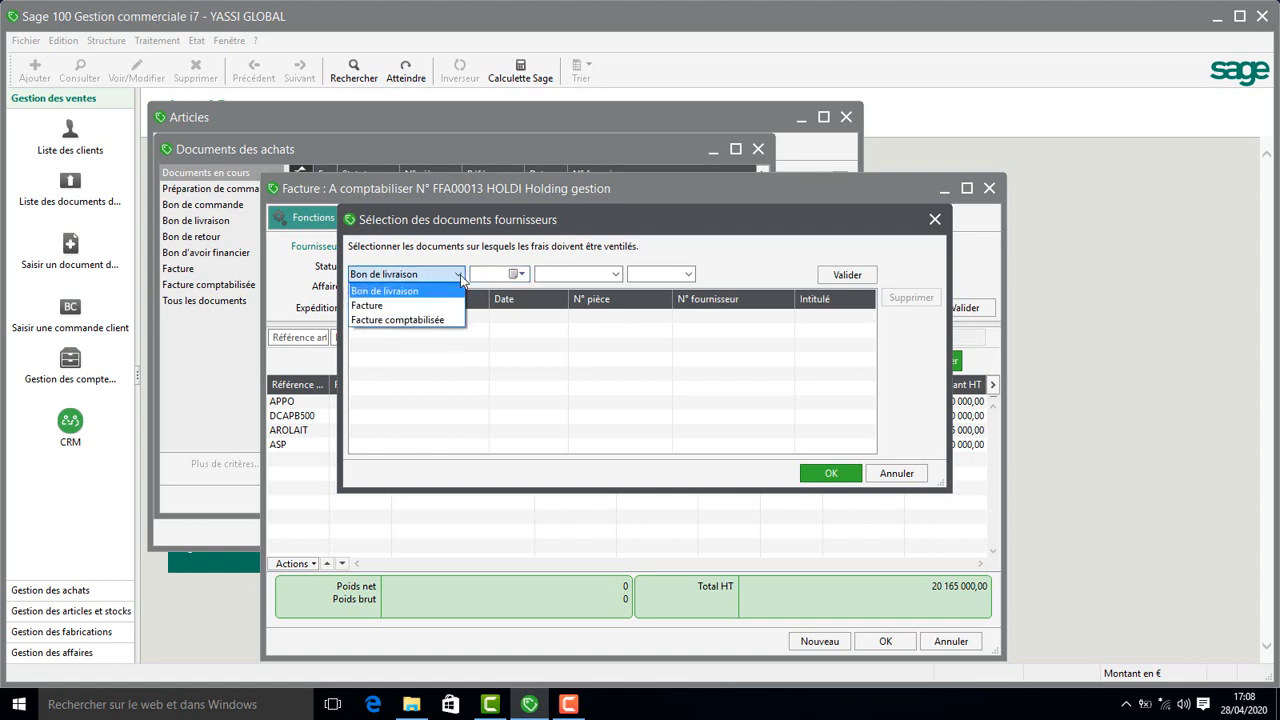
{"action": "left_click", "coordinate": [417, 307]}
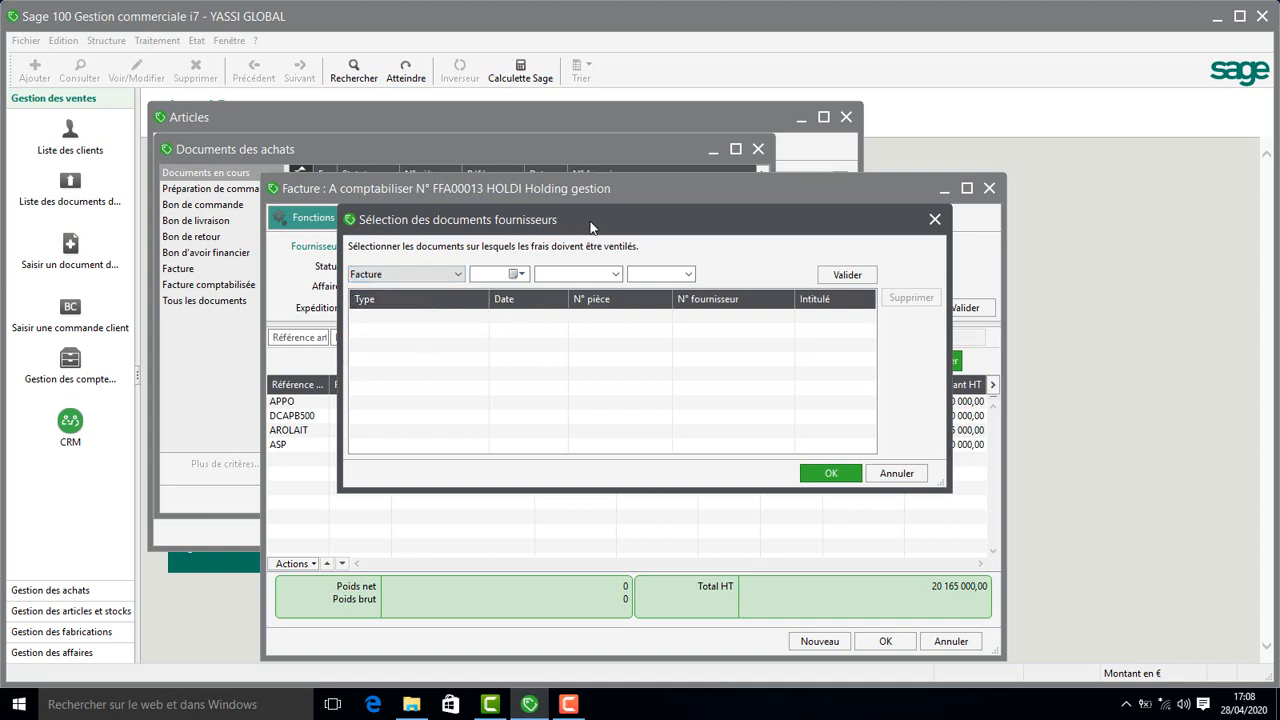
{"action": "left_click_drag", "start_coordinate": [590, 228], "coordinate": [598, 372]}
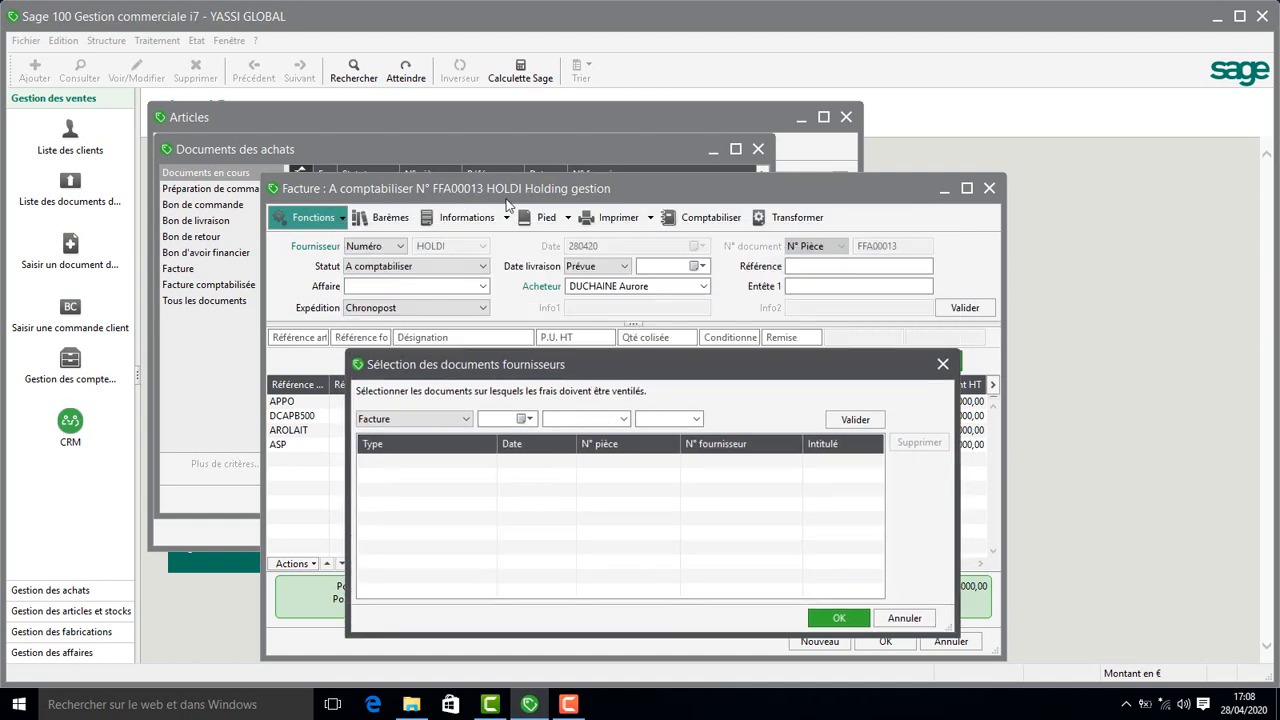
{"action": "left_click", "coordinate": [624, 419]}
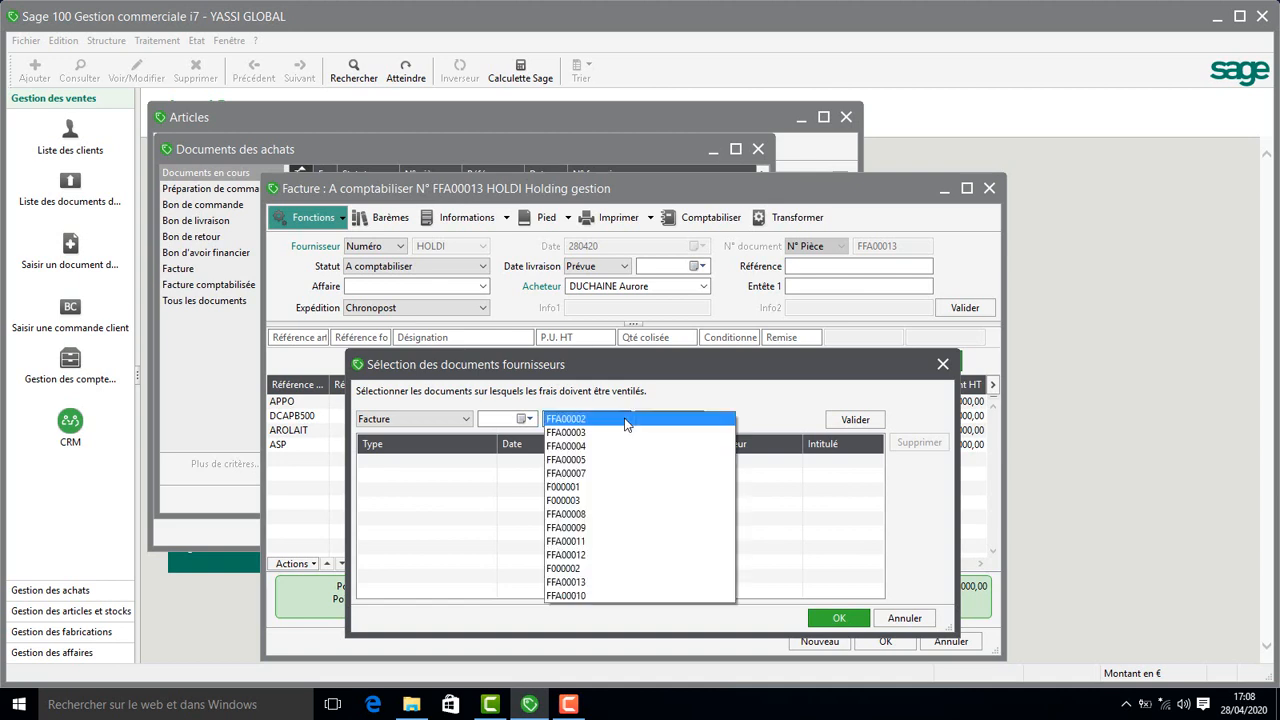
{"action": "left_click", "coordinate": [608, 580]}
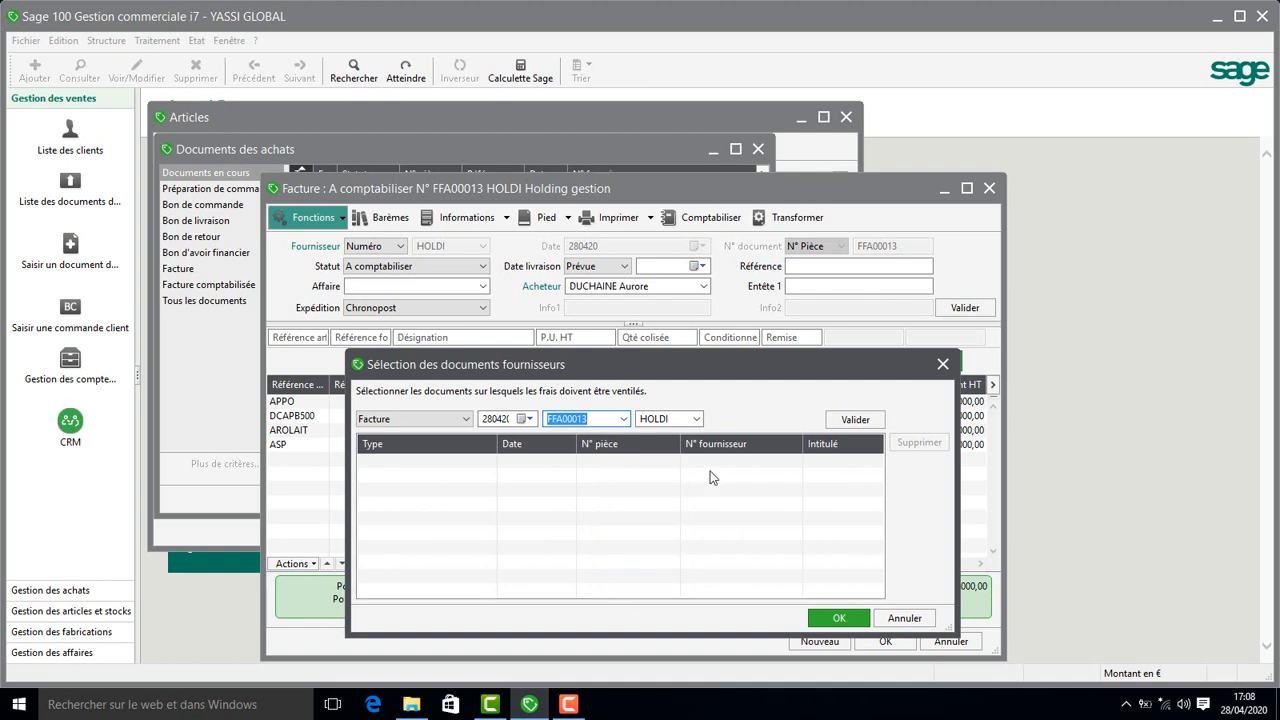
{"action": "left_click", "coordinate": [857, 420]}
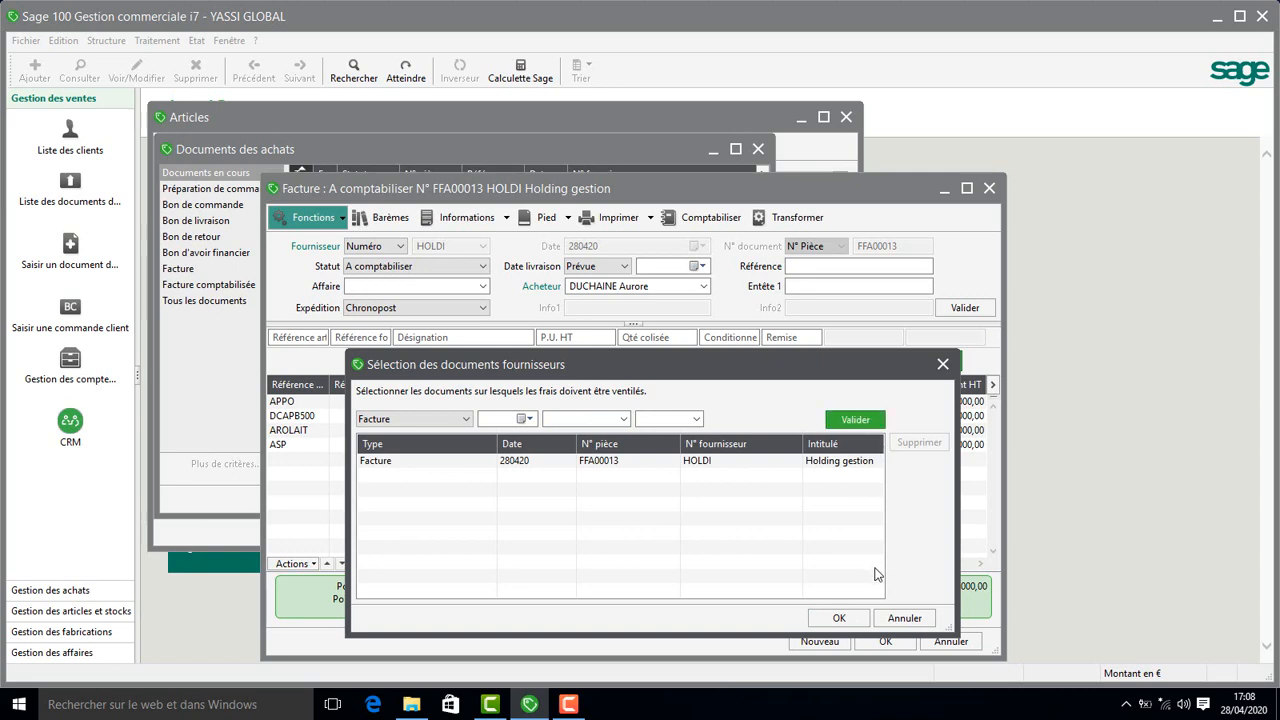
{"action": "left_click", "coordinate": [840, 619]}
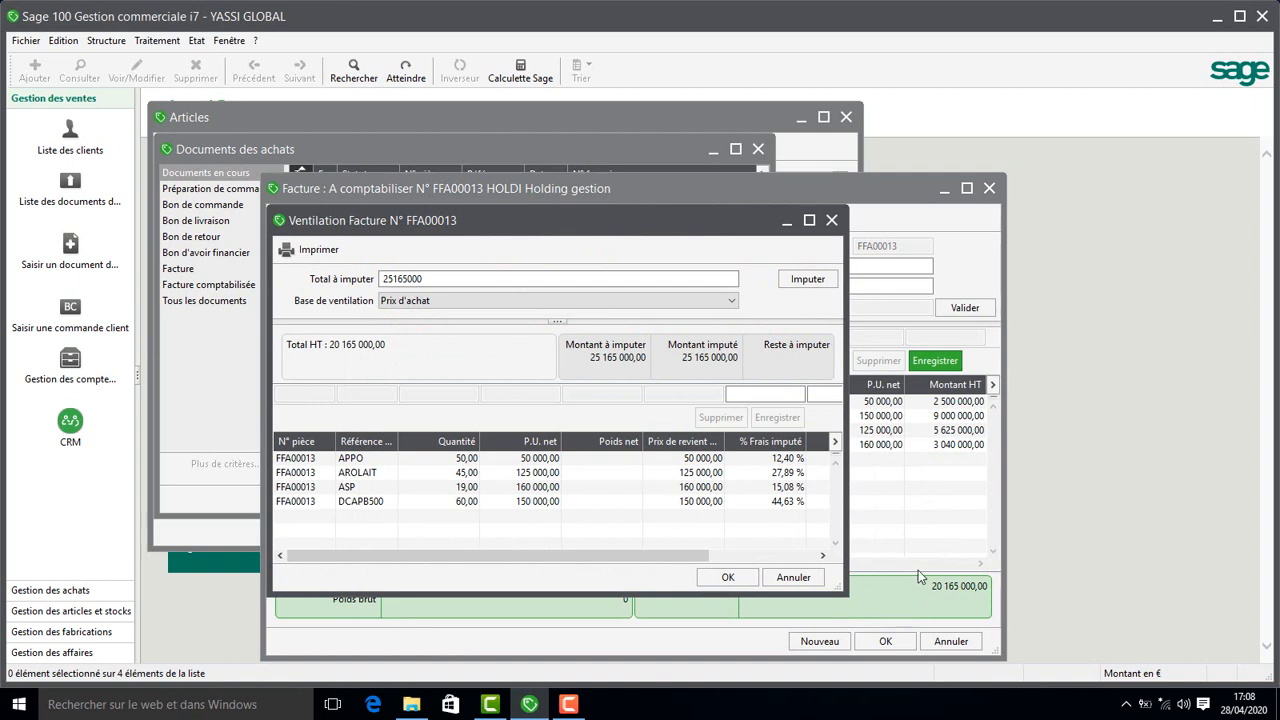
{"action": "left_click", "coordinate": [944, 547]}
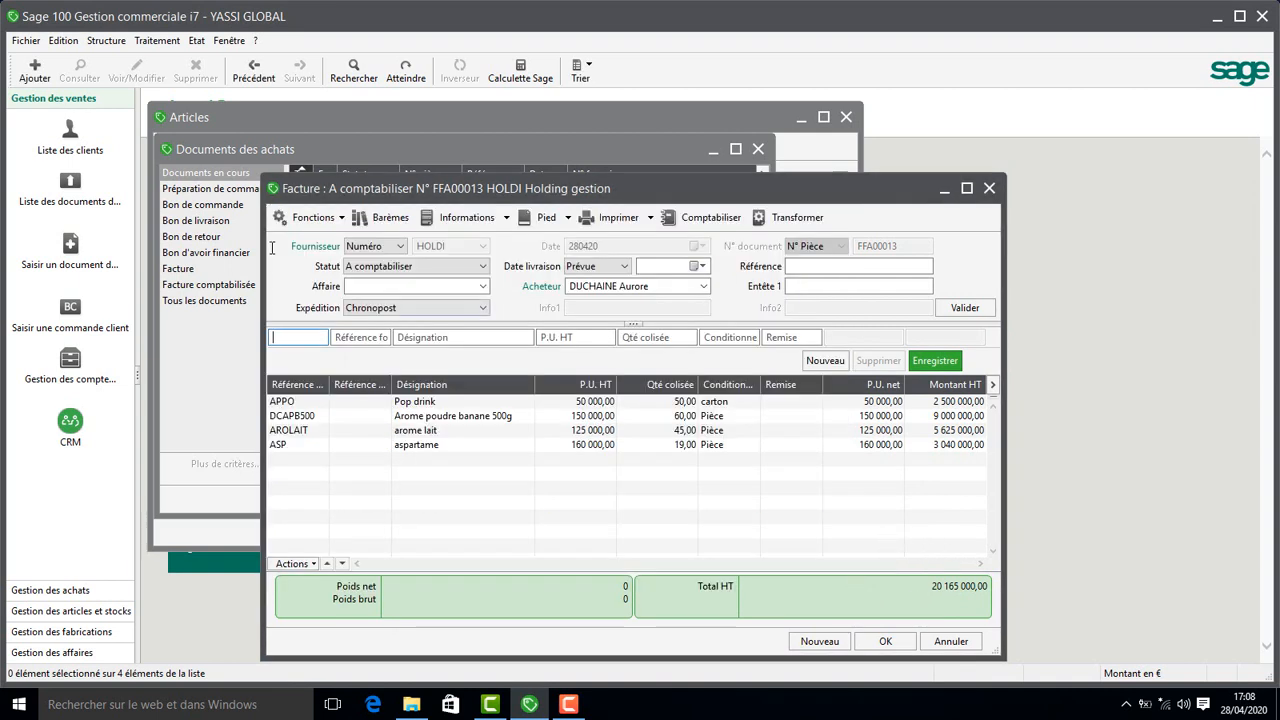
Reopen the cost allocation of invoice FFA00013 and set the total to allocate to 19500000.
{"action": "left_click", "coordinate": [341, 217]}
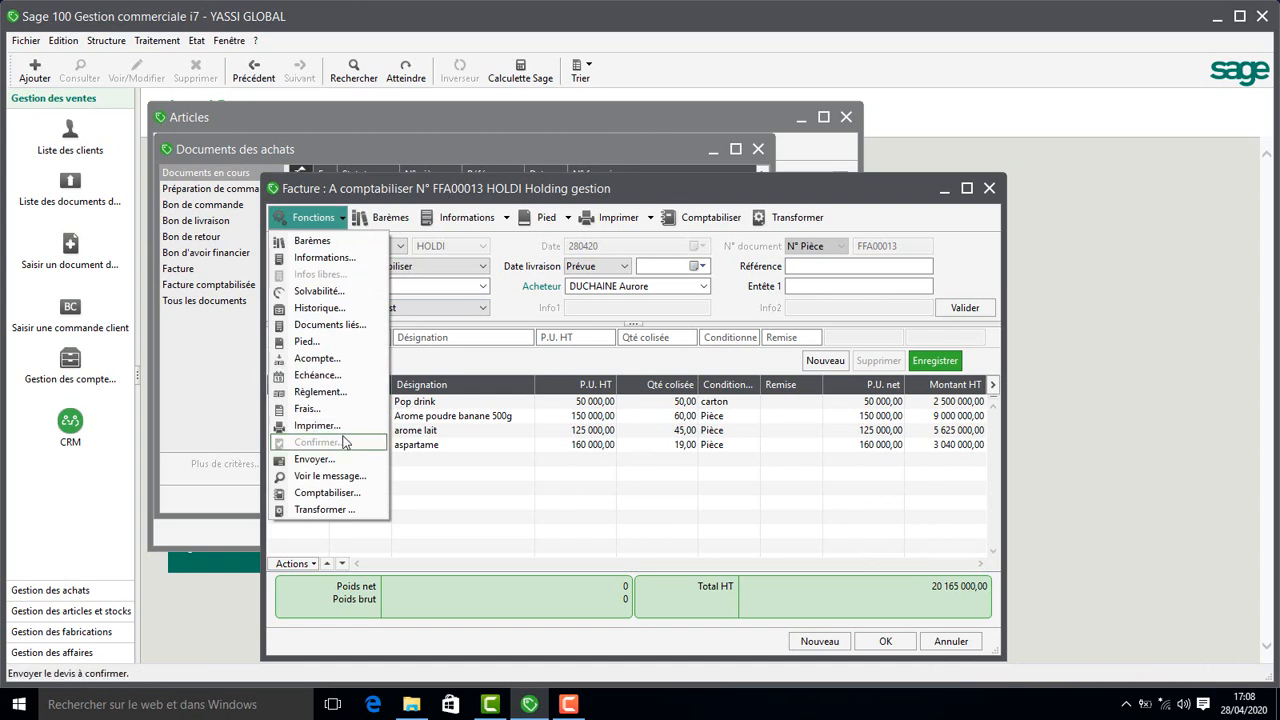
{"action": "left_click", "coordinate": [348, 408]}
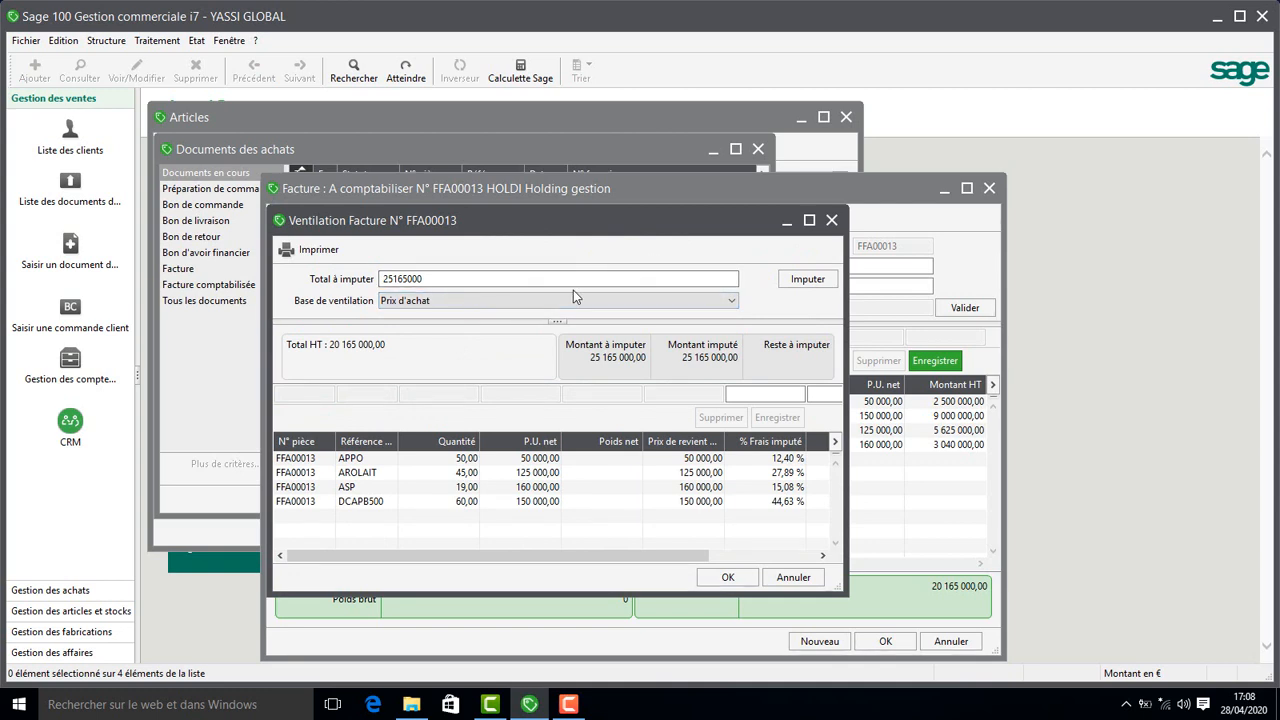
{"action": "left_click", "coordinate": [443, 275]}
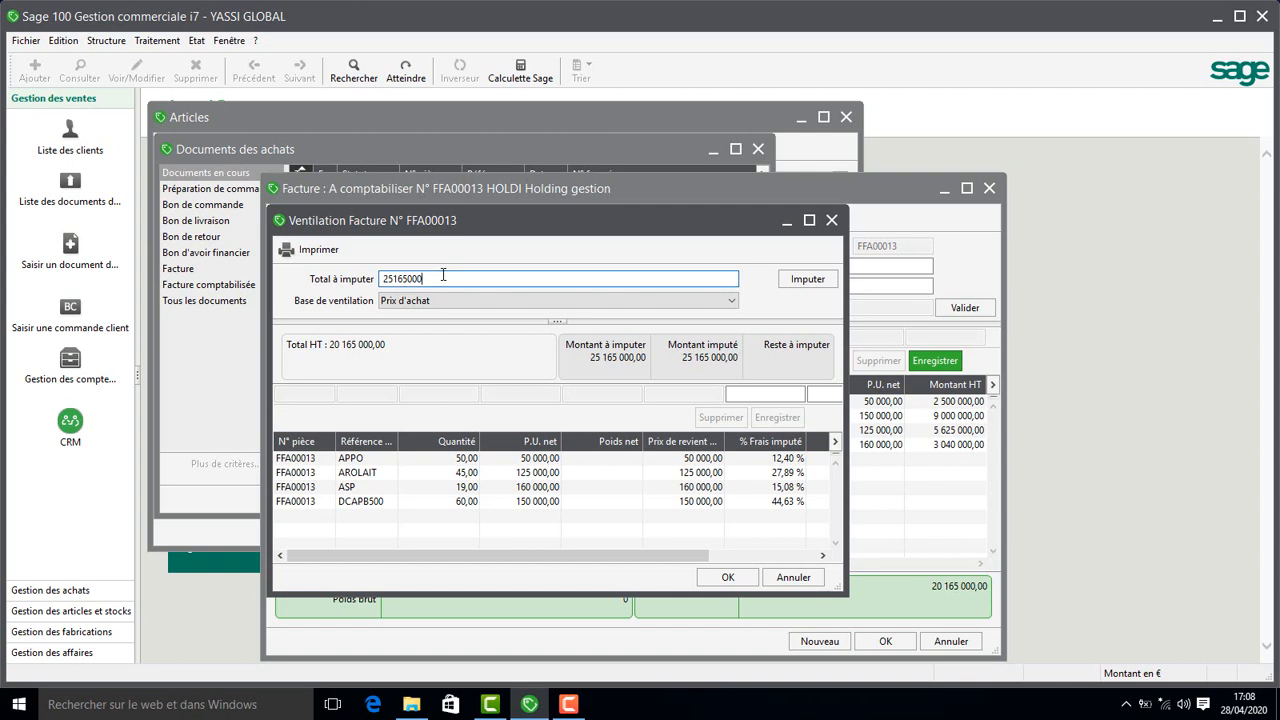
{"action": "key", "text": "BackSpace"}
{"action": "key", "text": "BackSpace"}
{"action": "key", "text": "BackSpace"}
{"action": "key", "text": "BackSpace"}
{"action": "key", "text": "BackSpace"}
{"action": "key", "text": "BackSpace"}
{"action": "key", "text": "BackSpace"}
{"action": "key", "text": "BackSpace"}
{"action": "type", "text": "19500000"}
Enlarge the allocation window, keep Prix d'achat as the allocation basis, and allocate the costs to the invoice articles.
{"action": "left_click", "coordinate": [809, 221]}
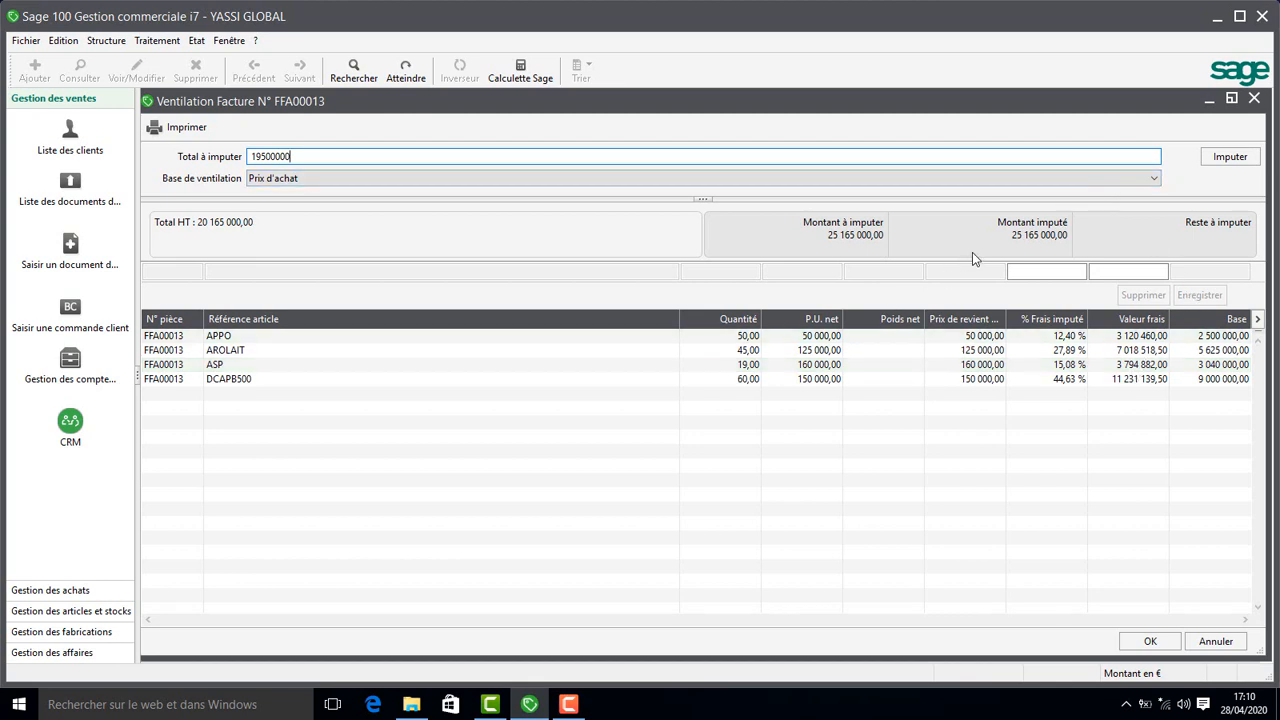
{"action": "left_click", "coordinate": [1150, 180]}
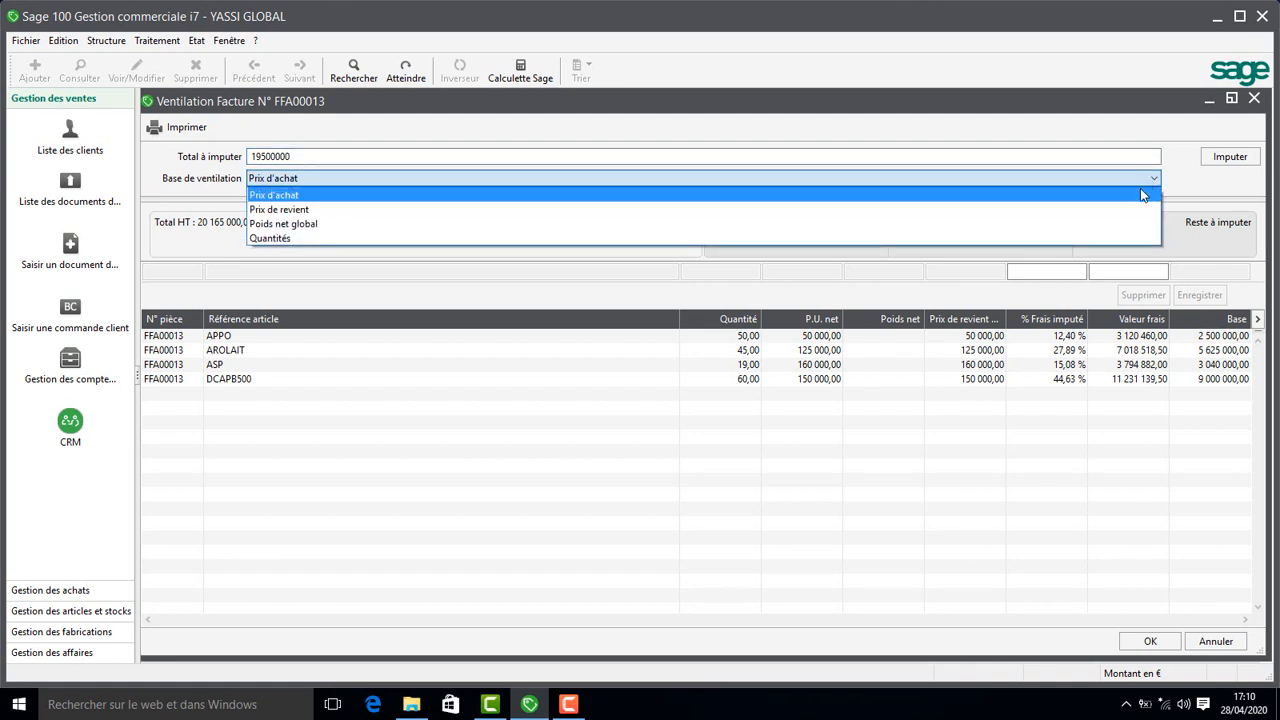
{"action": "left_click", "coordinate": [1143, 194]}
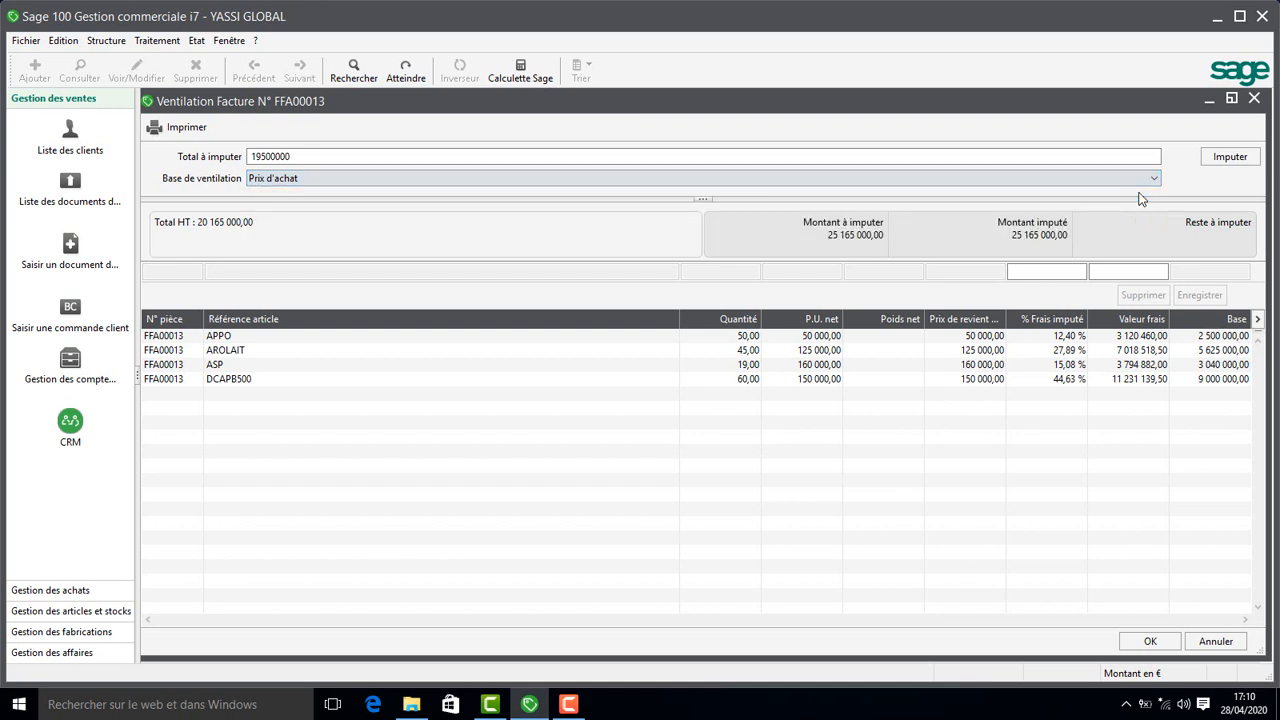
{"action": "left_click", "coordinate": [1224, 165]}
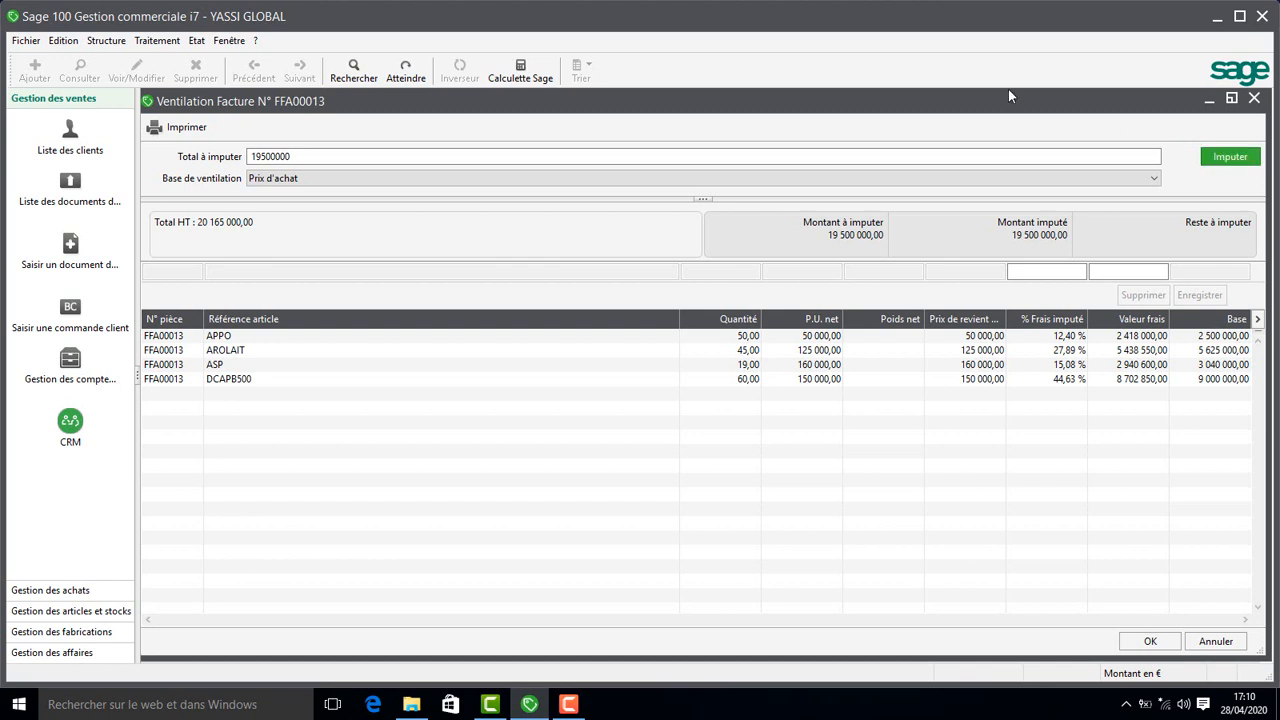
Print the cost allocation without preview to a PDF file named Frais_d_approche4 on the desktop (Bureau), and minimize the application.
{"action": "left_click", "coordinate": [187, 129]}
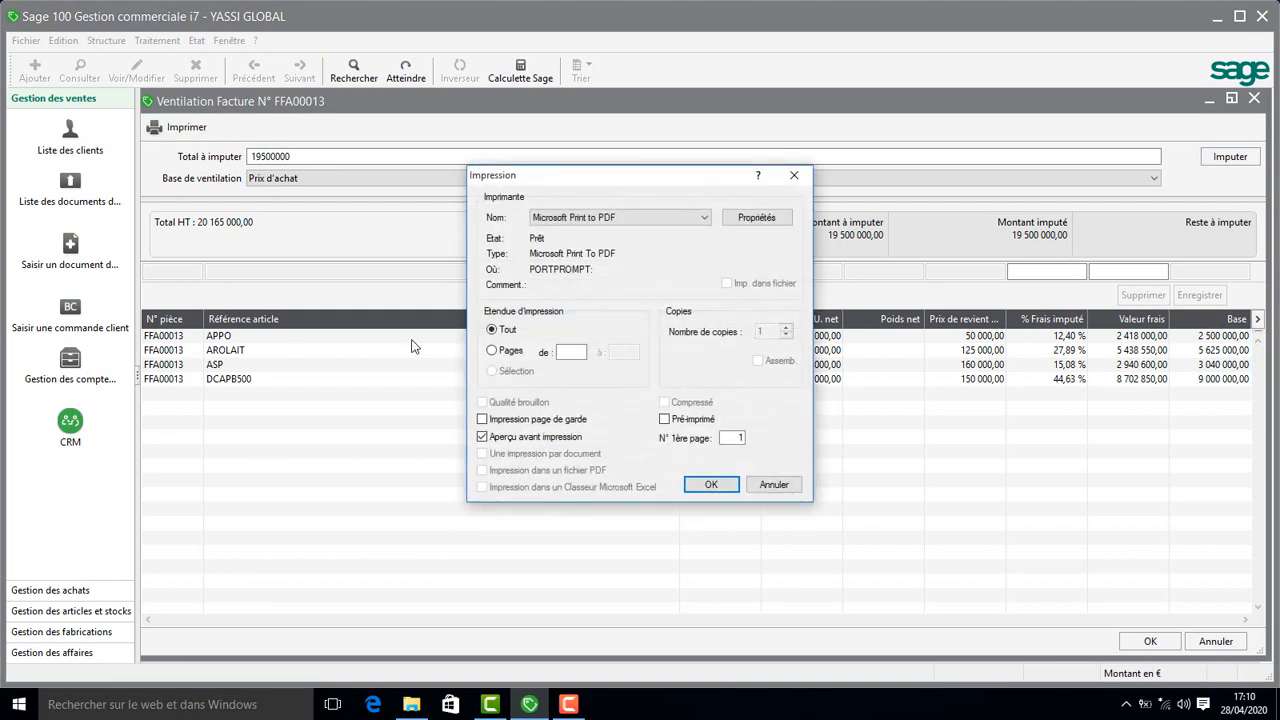
{"action": "left_click", "coordinate": [511, 440]}
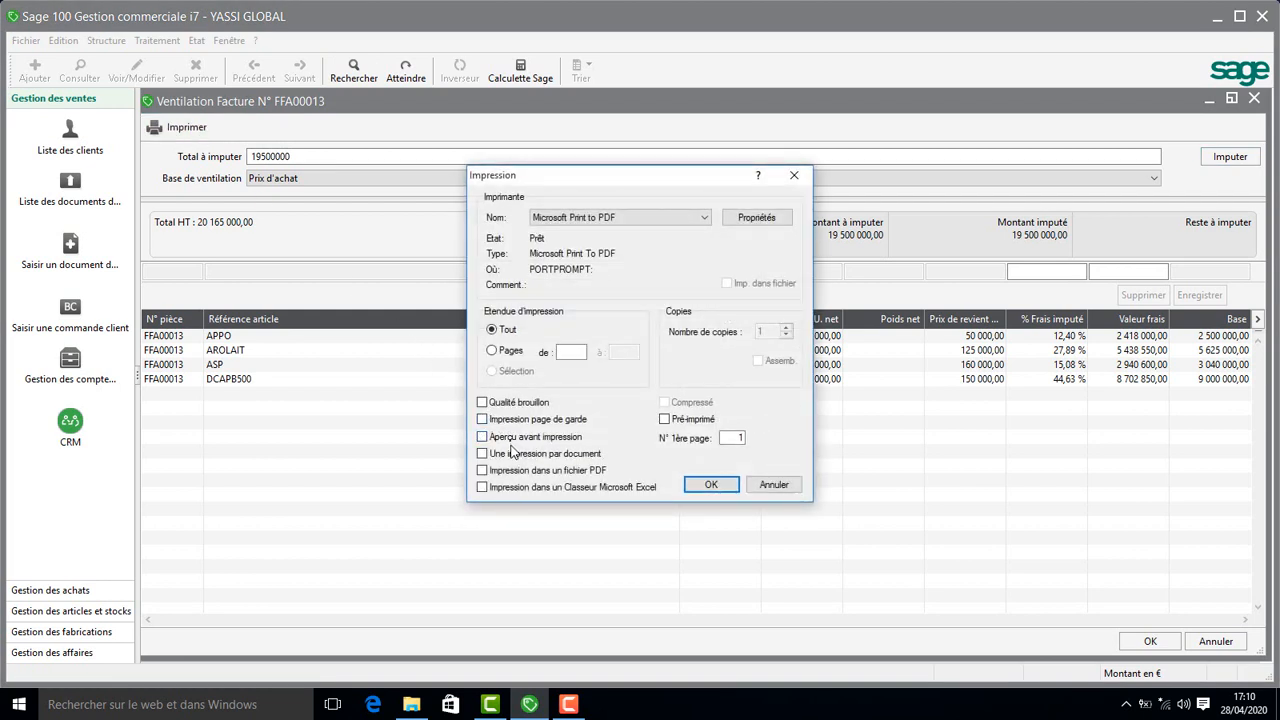
{"action": "left_click", "coordinate": [511, 472]}
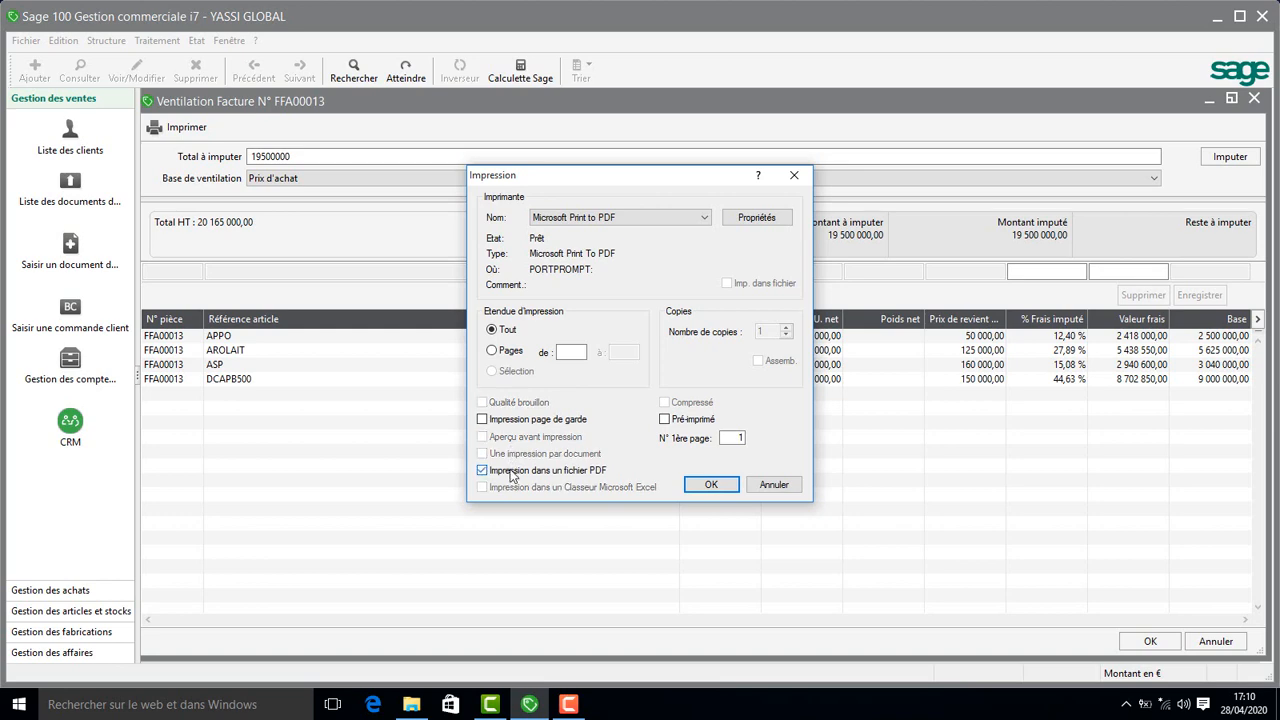
{"action": "left_click", "coordinate": [698, 485]}
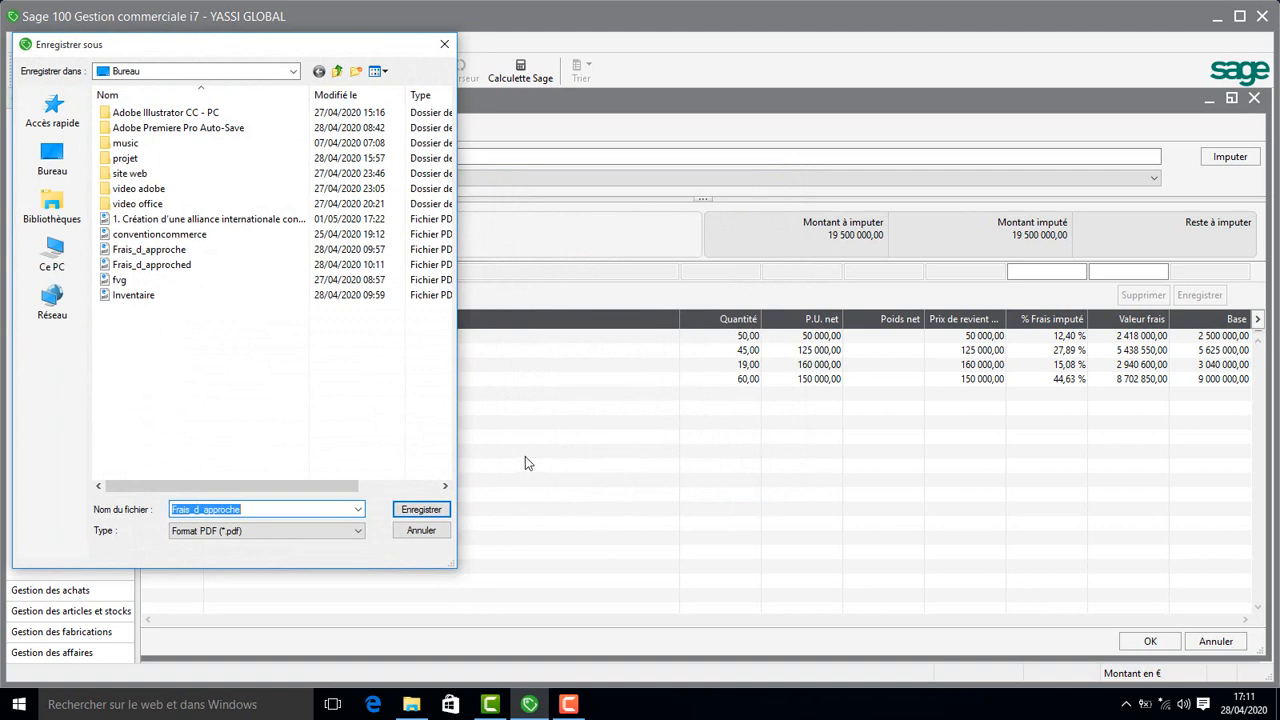
{"action": "left_click", "coordinate": [295, 512]}
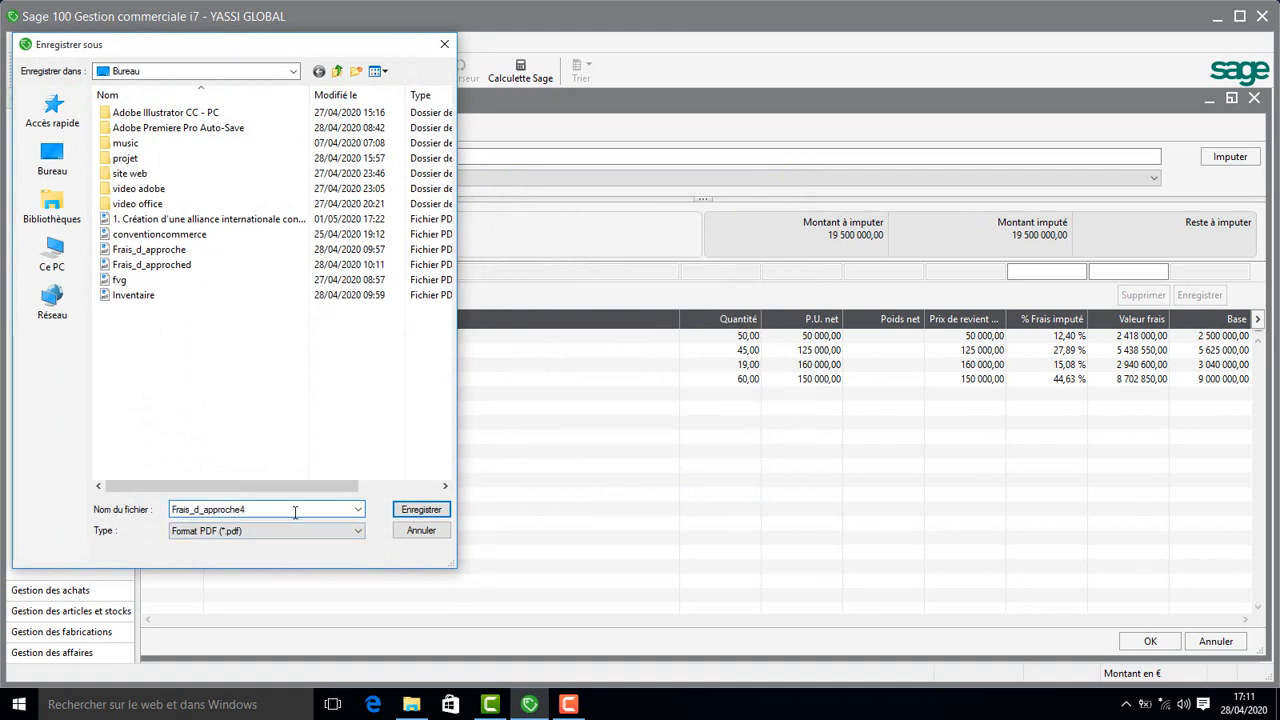
{"action": "left_click", "coordinate": [409, 512]}
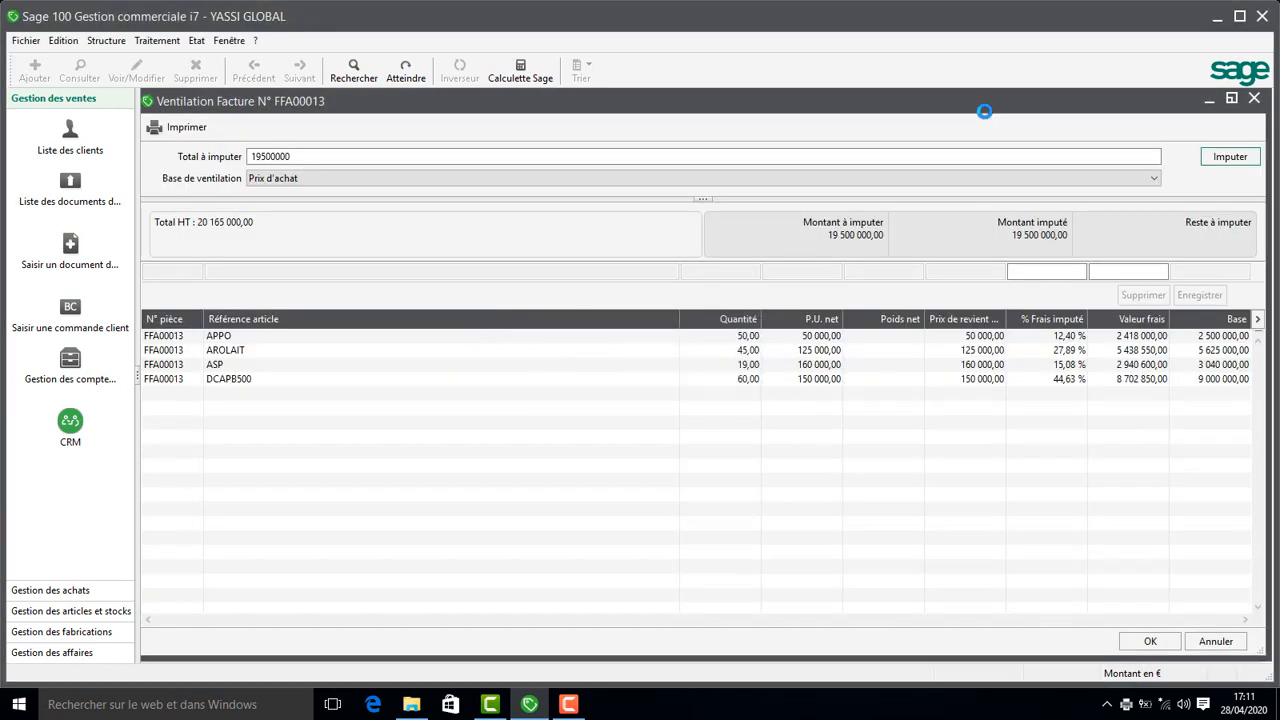
{"action": "left_click", "coordinate": [1210, 18]}
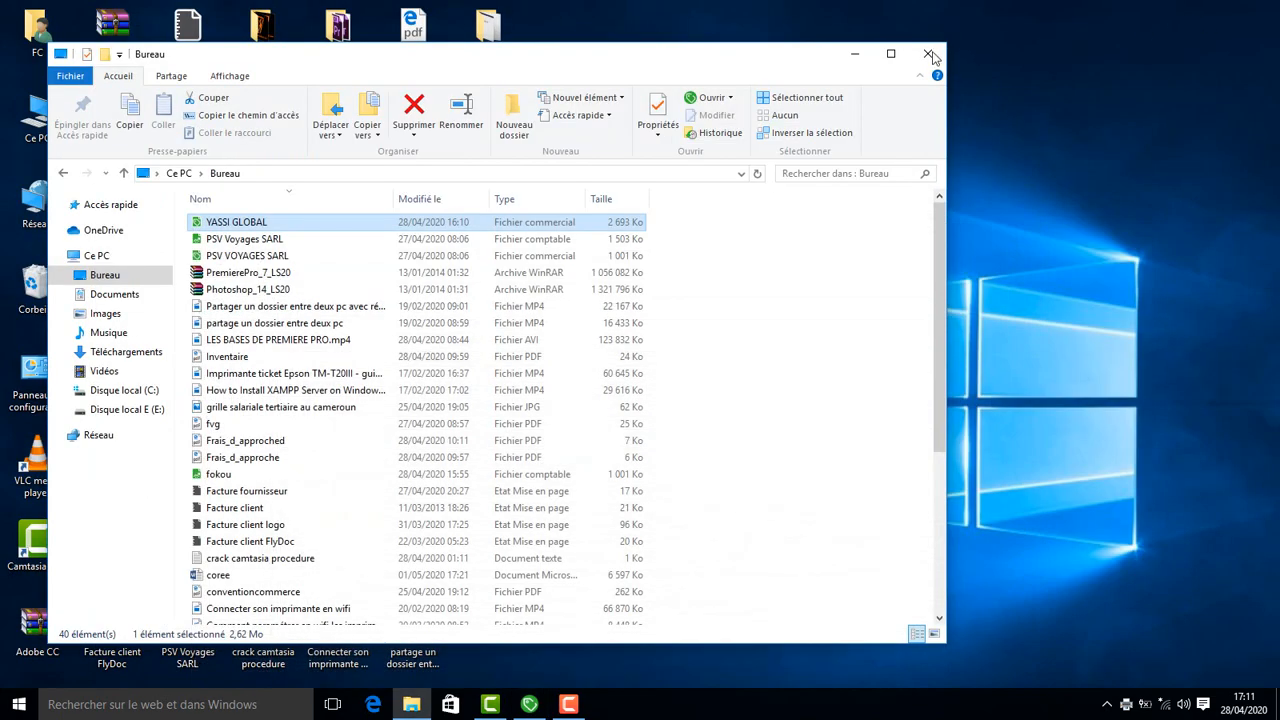